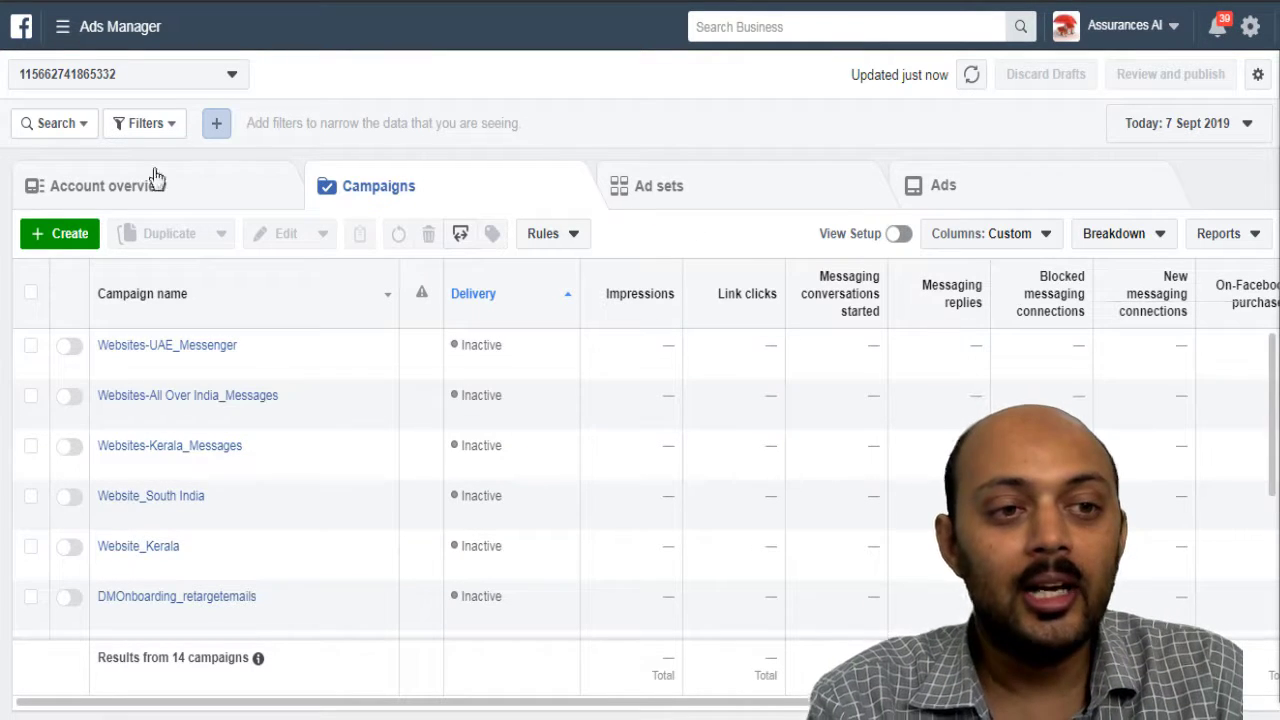
# - Start a new campaign in guided creation with the Messages objective and continue to its ad set
pyautogui.click(76, 246)
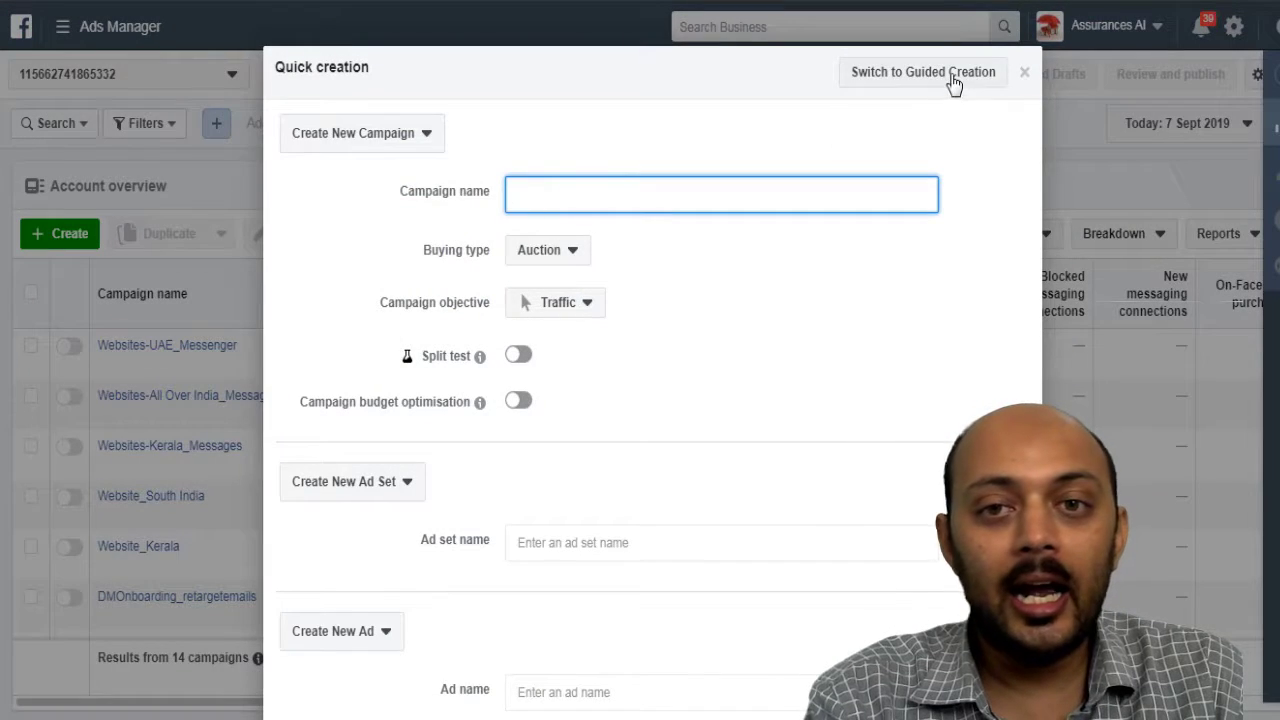
pyautogui.click(950, 80)
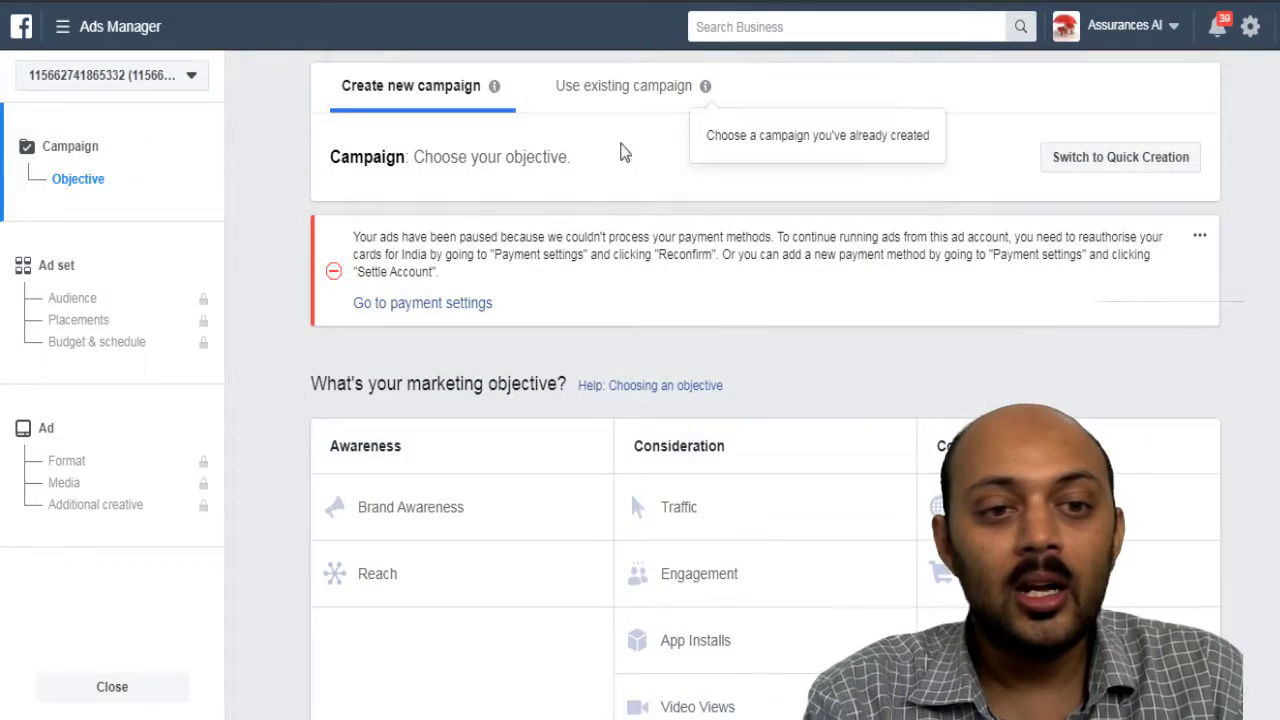
pyautogui.scroll(-1, 821, 390)
pyautogui.scroll(-1, 800, 370)
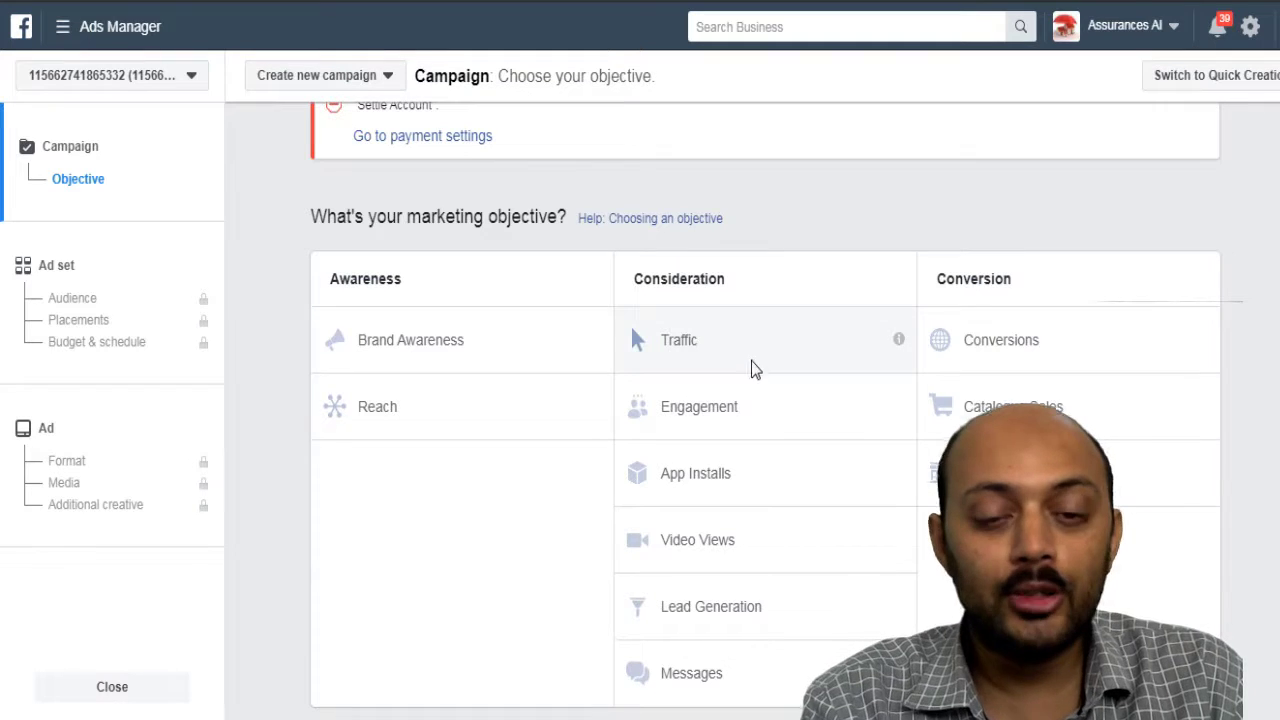
pyautogui.click(690, 673)
pyautogui.scroll(-6, 740, 546)
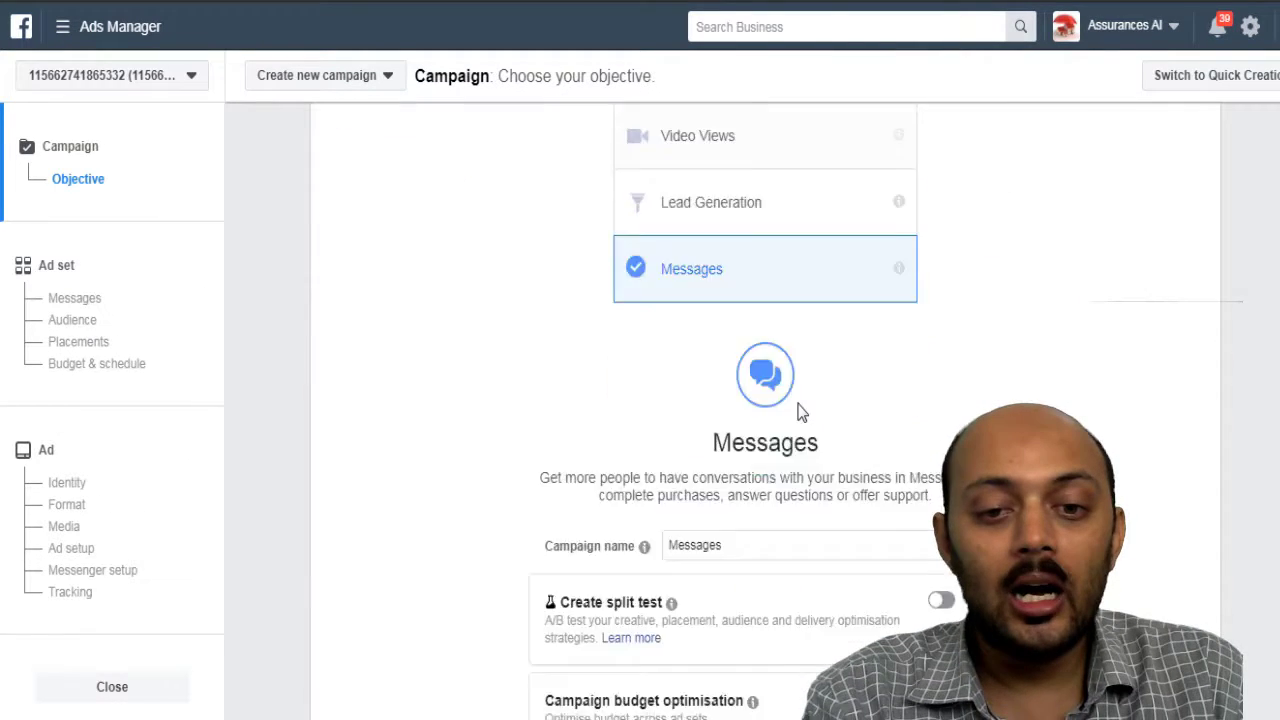
pyautogui.doubleClick(722, 280)
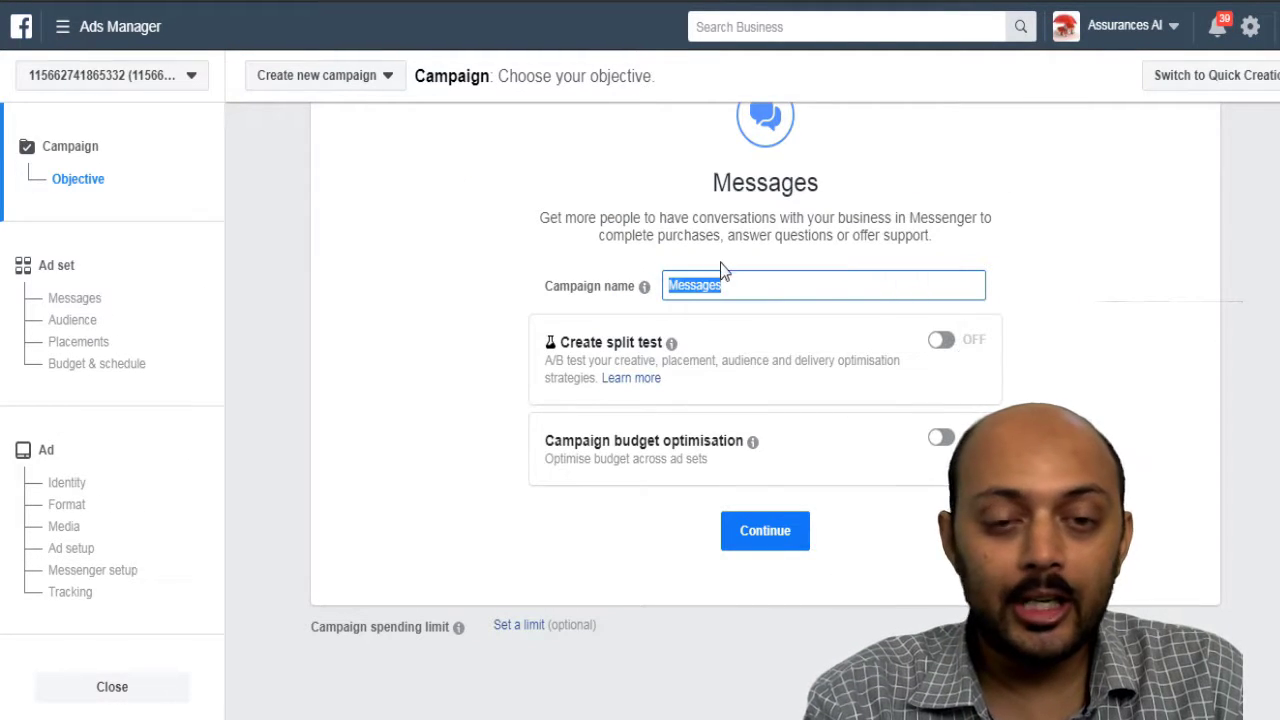
pyautogui.click(776, 536)
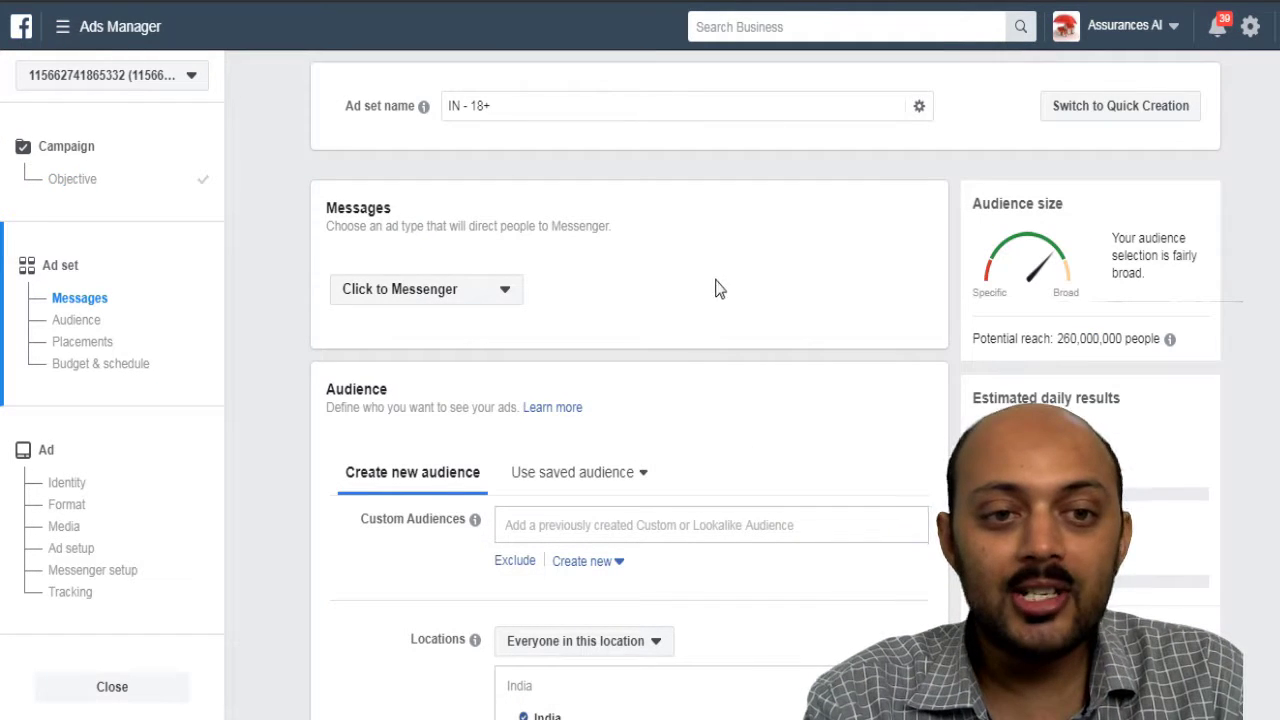
# - Look through the ad set's audience and budget settings, and go on to the ad's Identity section
pyautogui.scroll(-2, 690, 310)
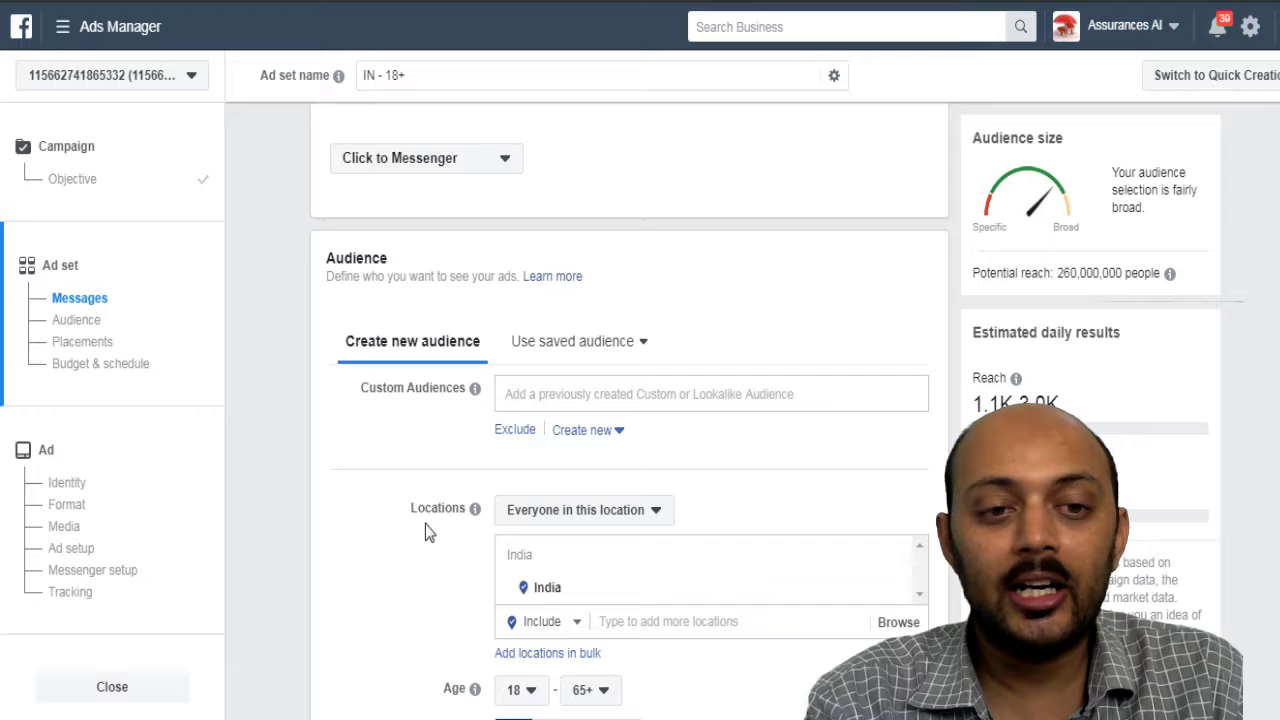
pyautogui.scroll(-4, 785, 467)
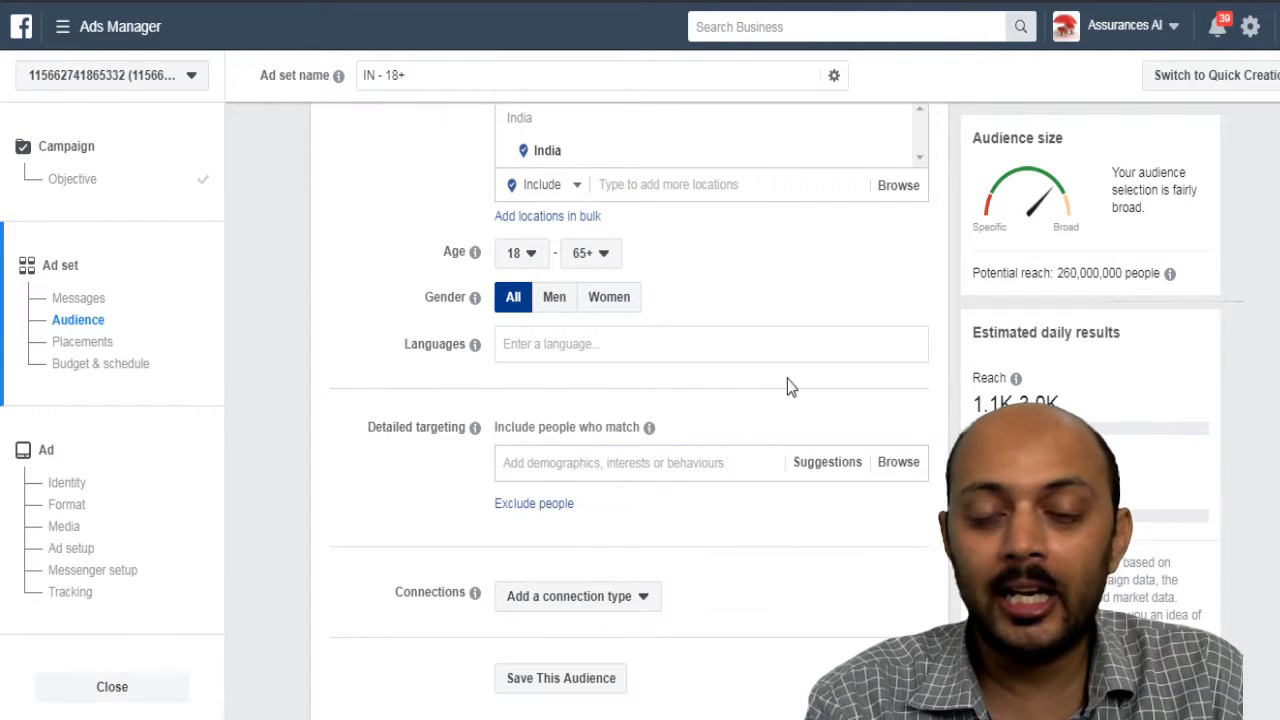
pyautogui.scroll(-5, 787, 379)
pyautogui.scroll(-4, 790, 385)
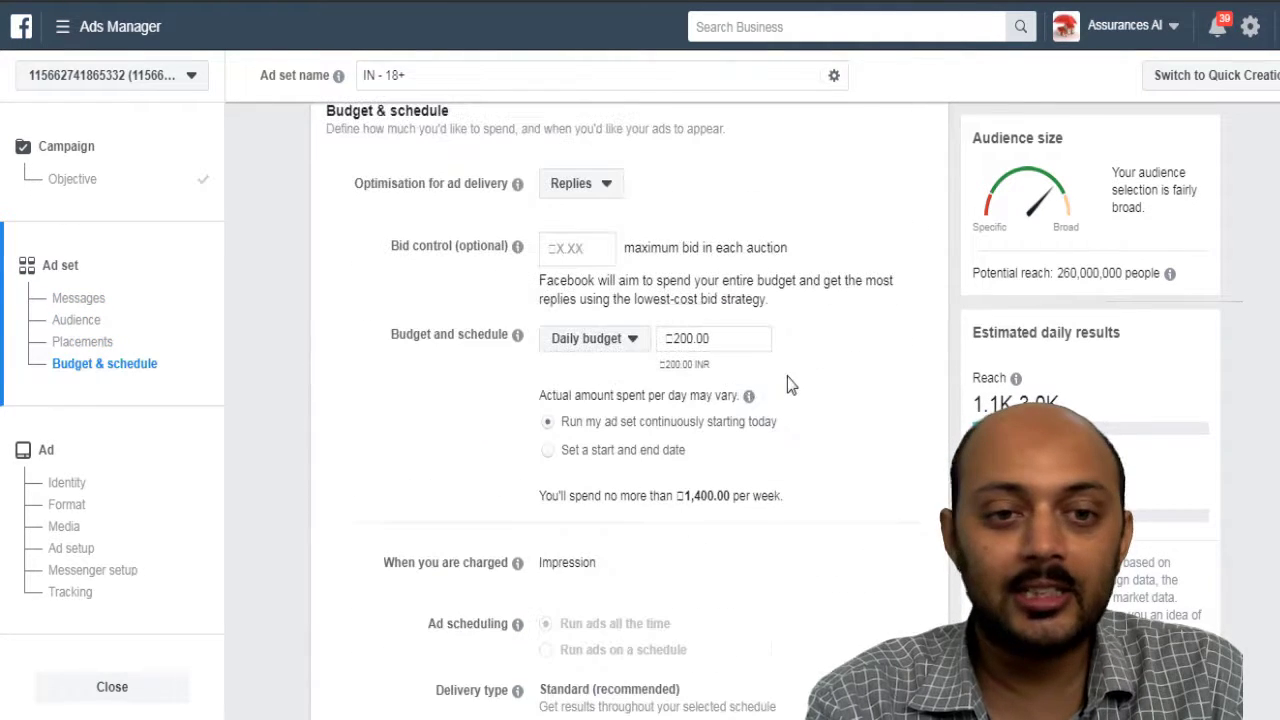
pyautogui.click(64, 485)
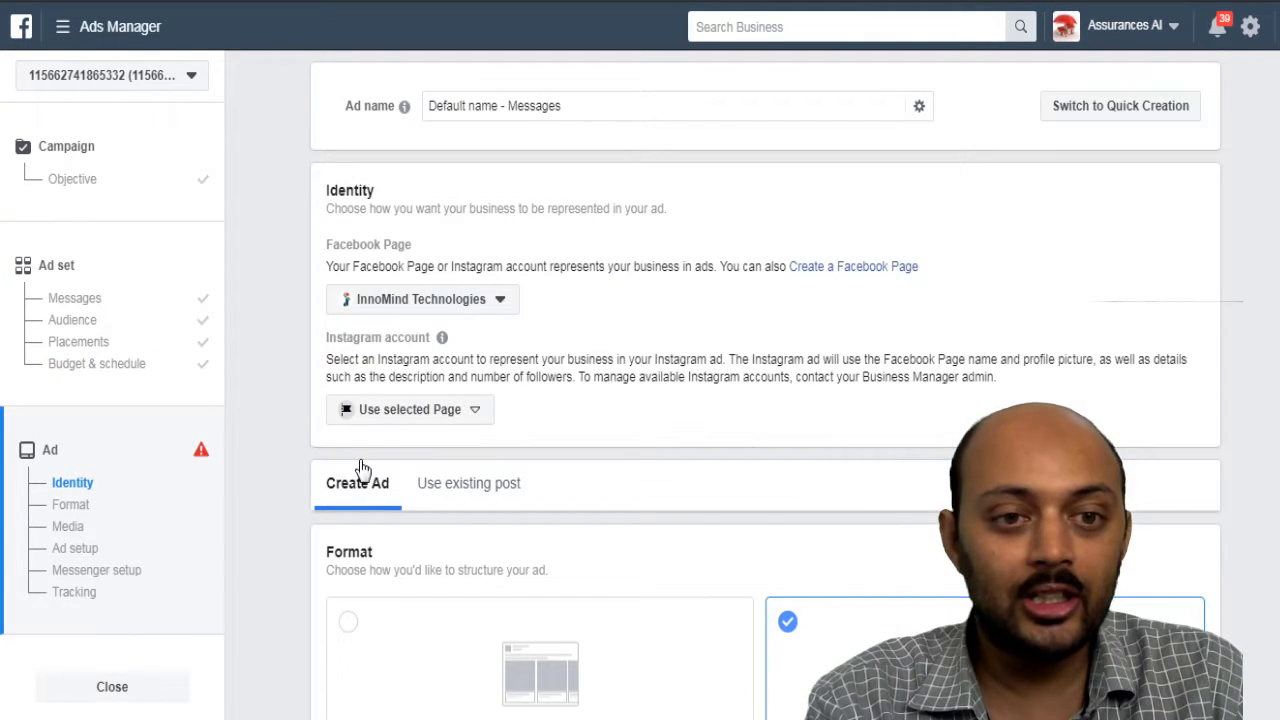
# - Examine the ad's identity, format, media and ad setup options through to the Messenger setup section
pyautogui.scroll(-4, 640, 360)
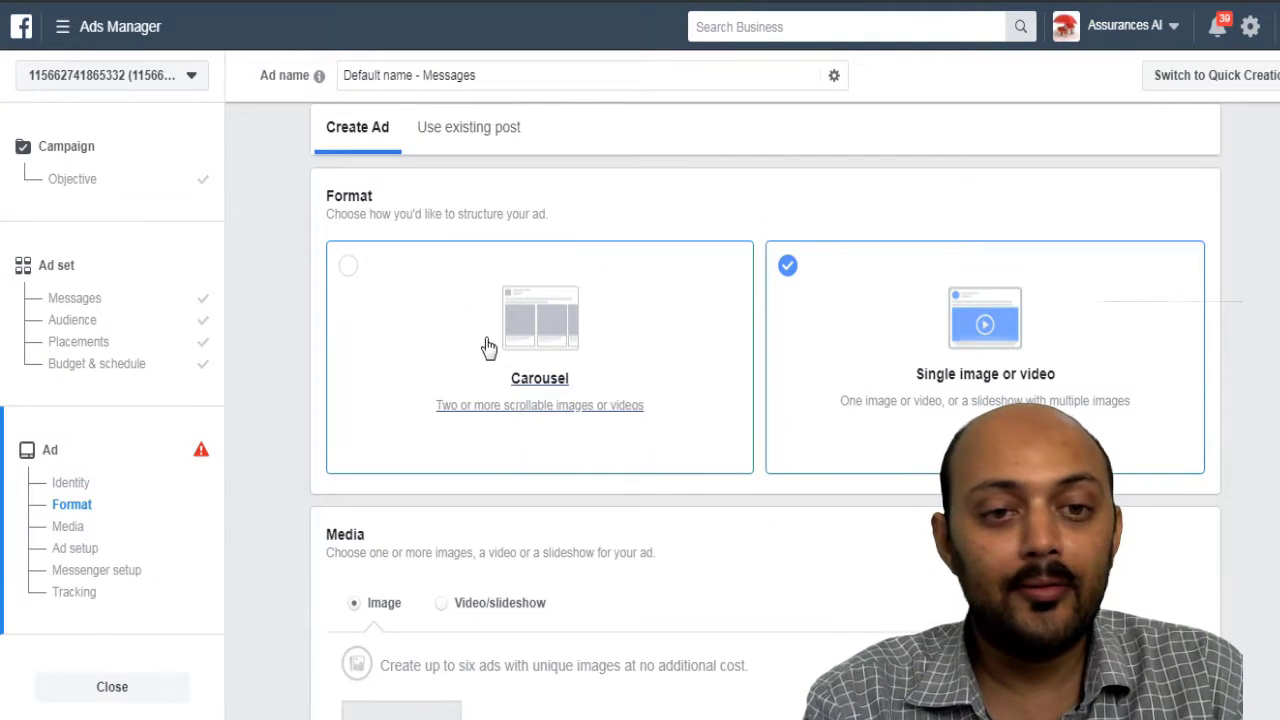
pyautogui.scroll(3, 680, 343)
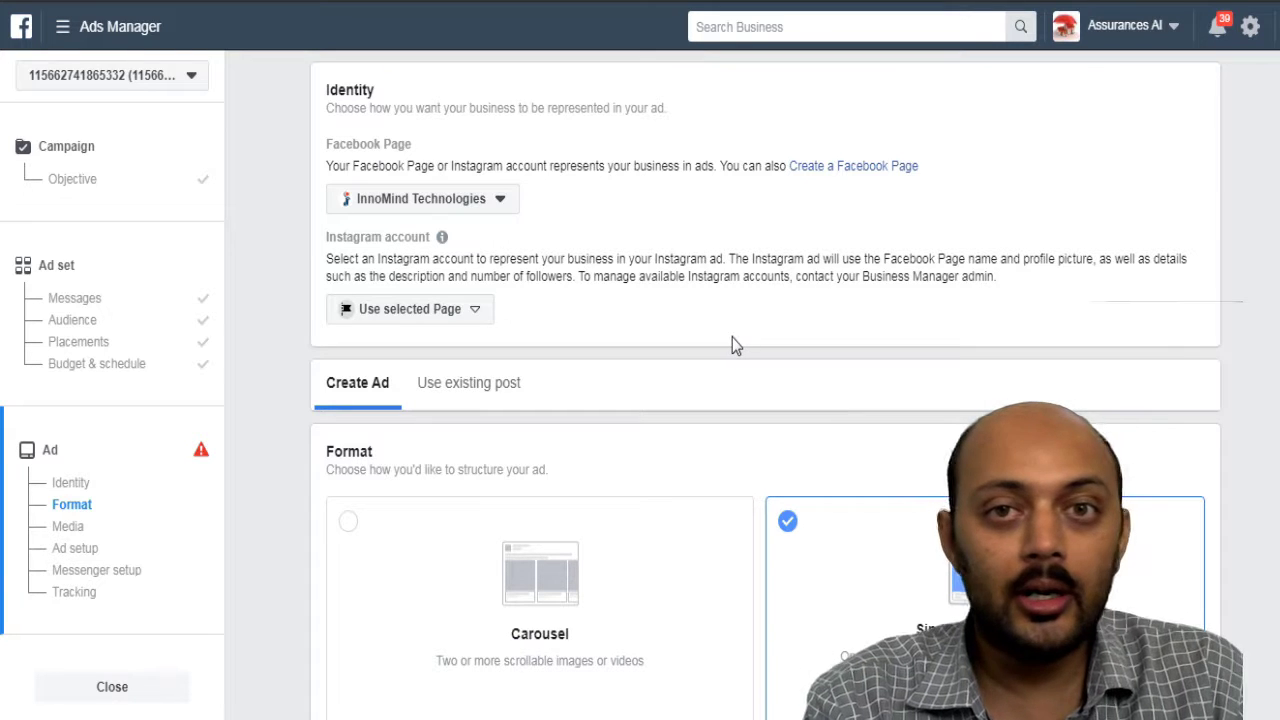
pyautogui.scroll(-6, 729, 335)
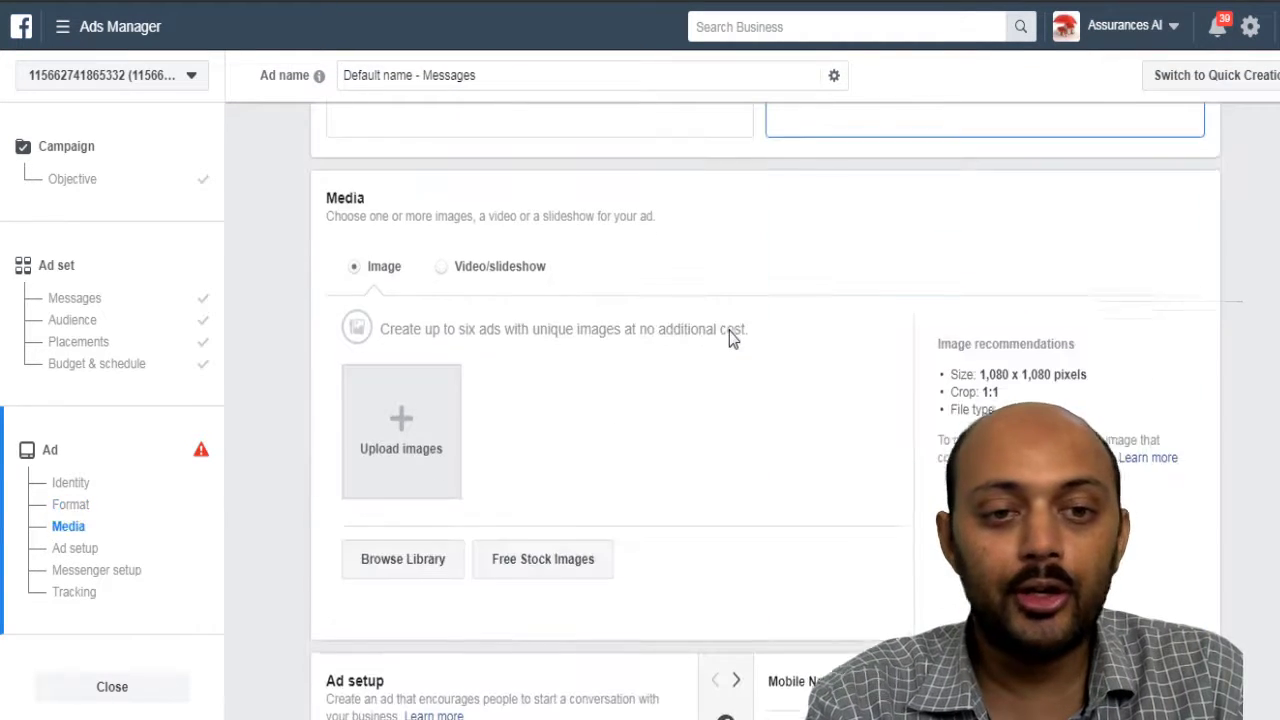
pyautogui.scroll(-4, 714, 334)
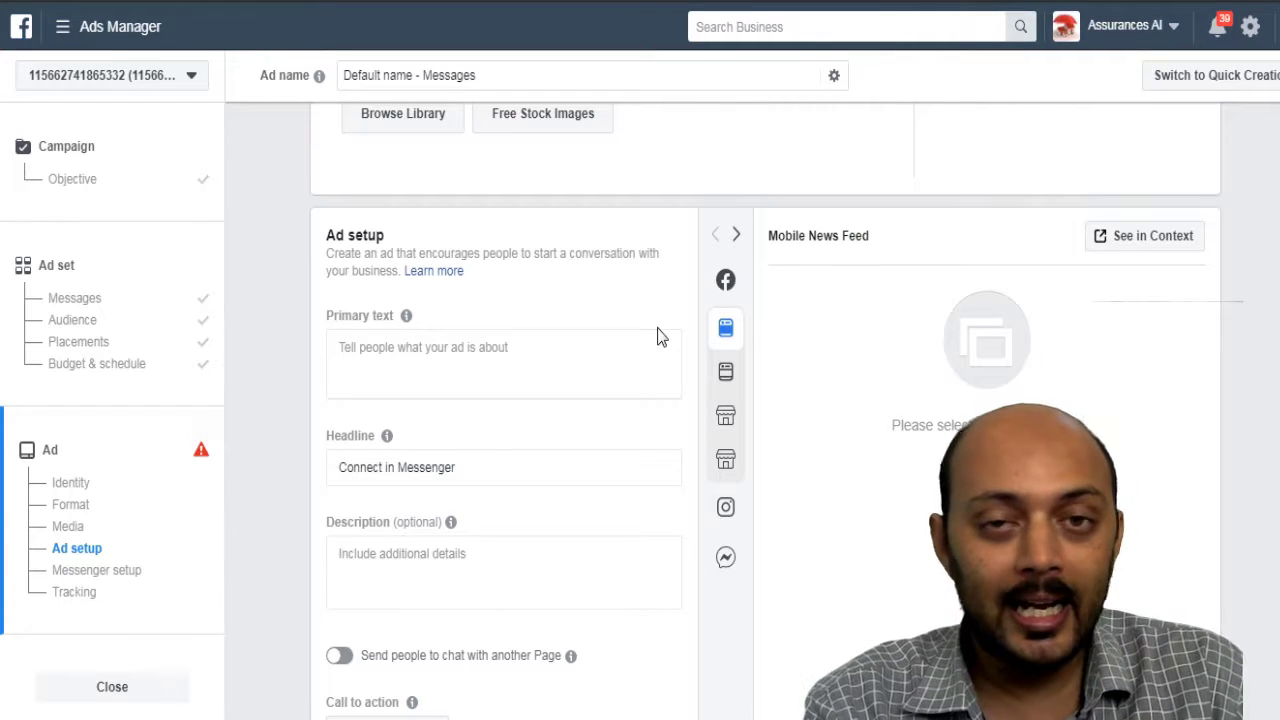
pyautogui.scroll(-4, 658, 337)
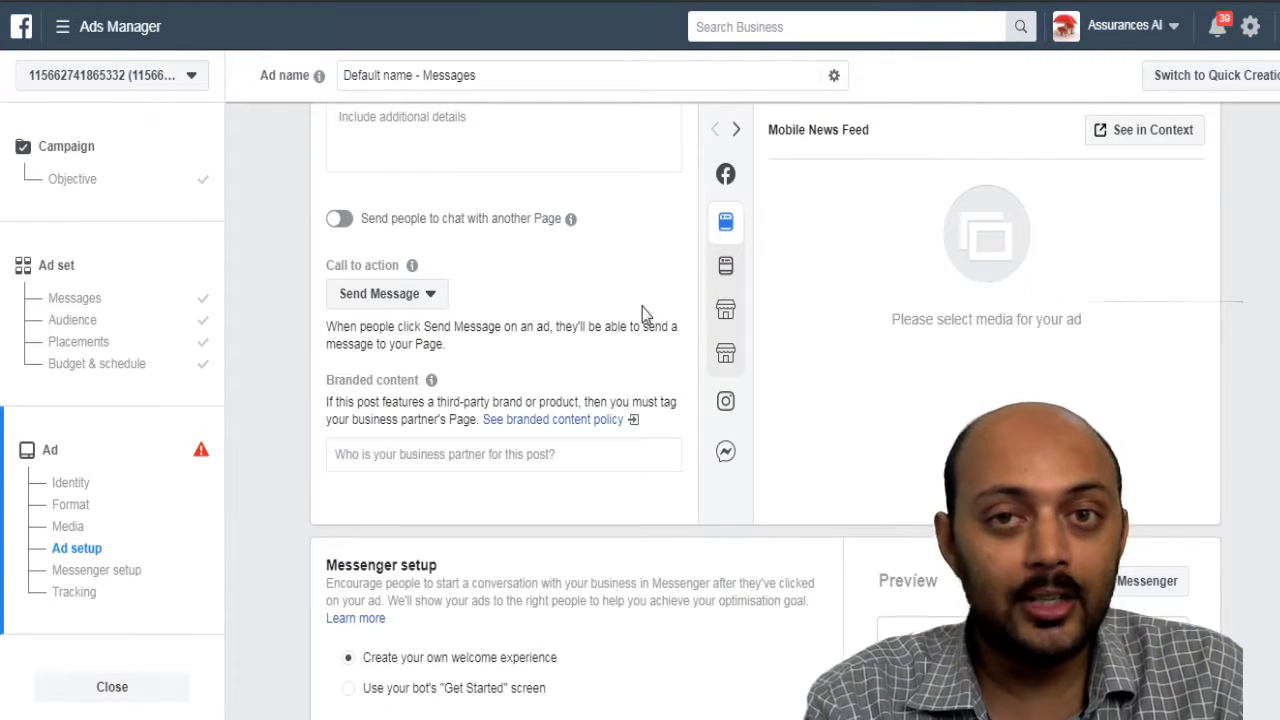
pyautogui.scroll(-4, 642, 307)
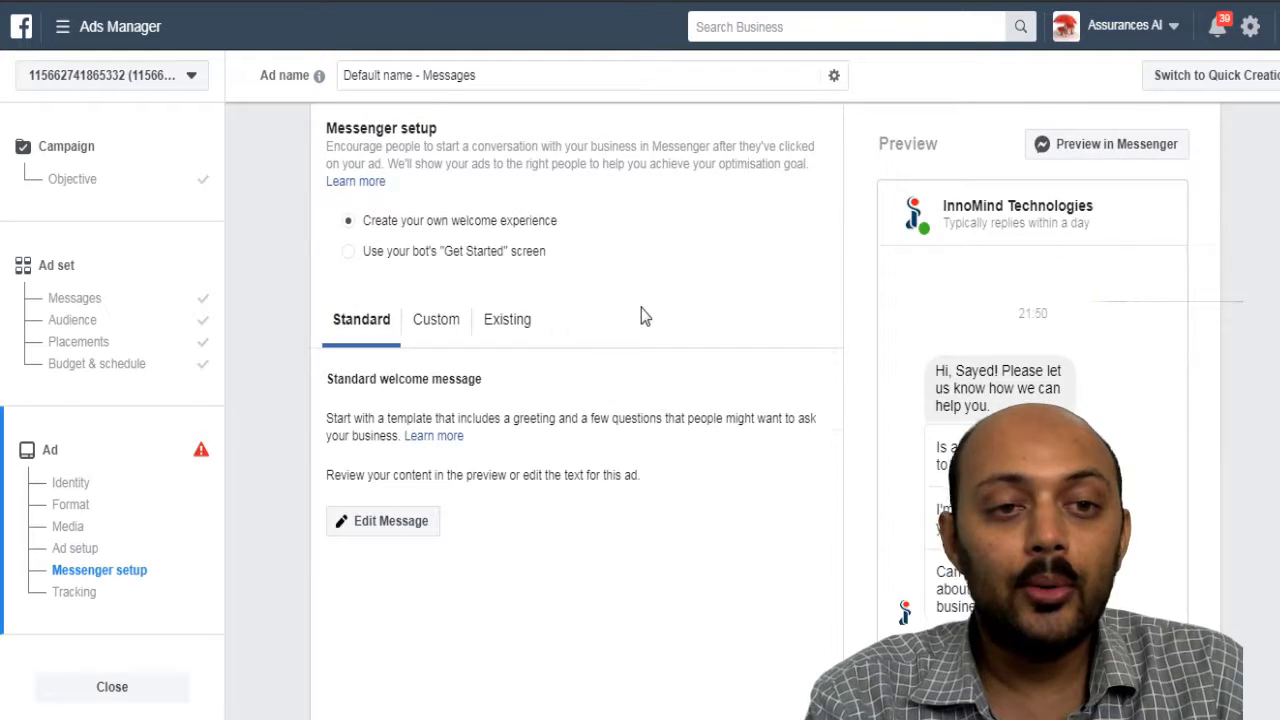
pyautogui.scroll(1, 600, 300)
pyautogui.moveTo(326, 240); pyautogui.dragTo(443, 243)
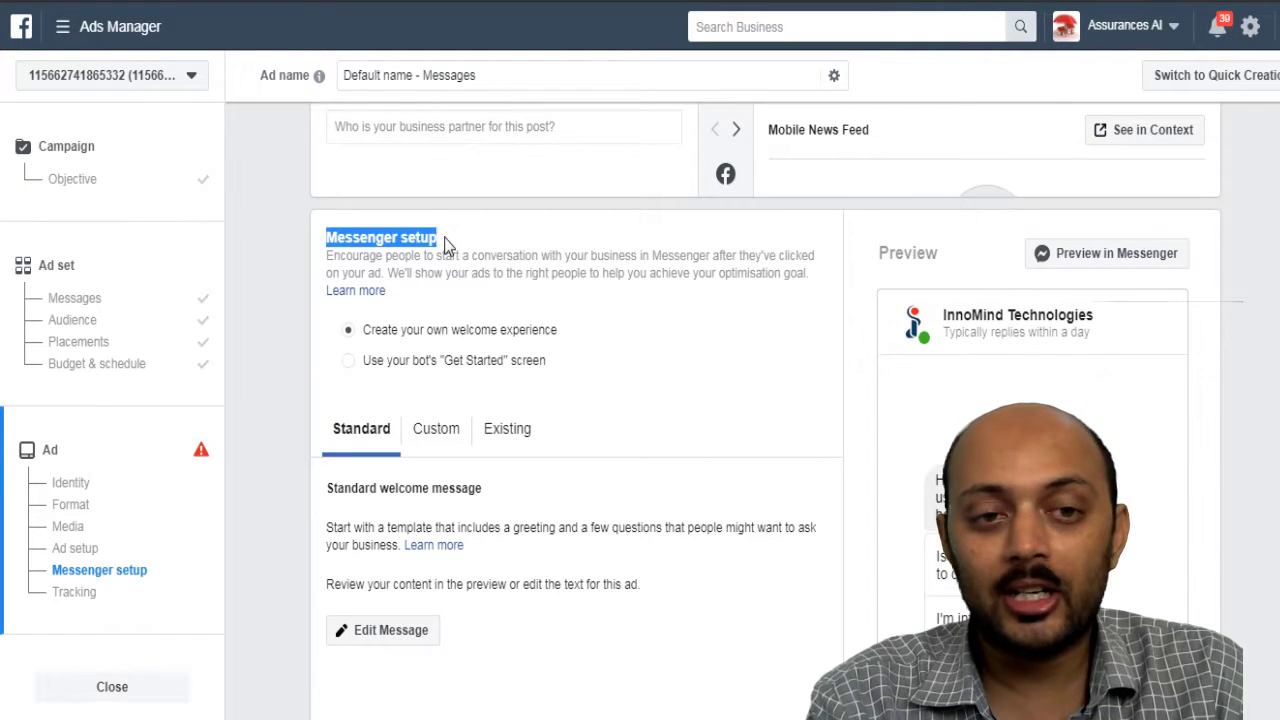
pyautogui.click(448, 246)
pyautogui.scroll(-1, 605, 298)
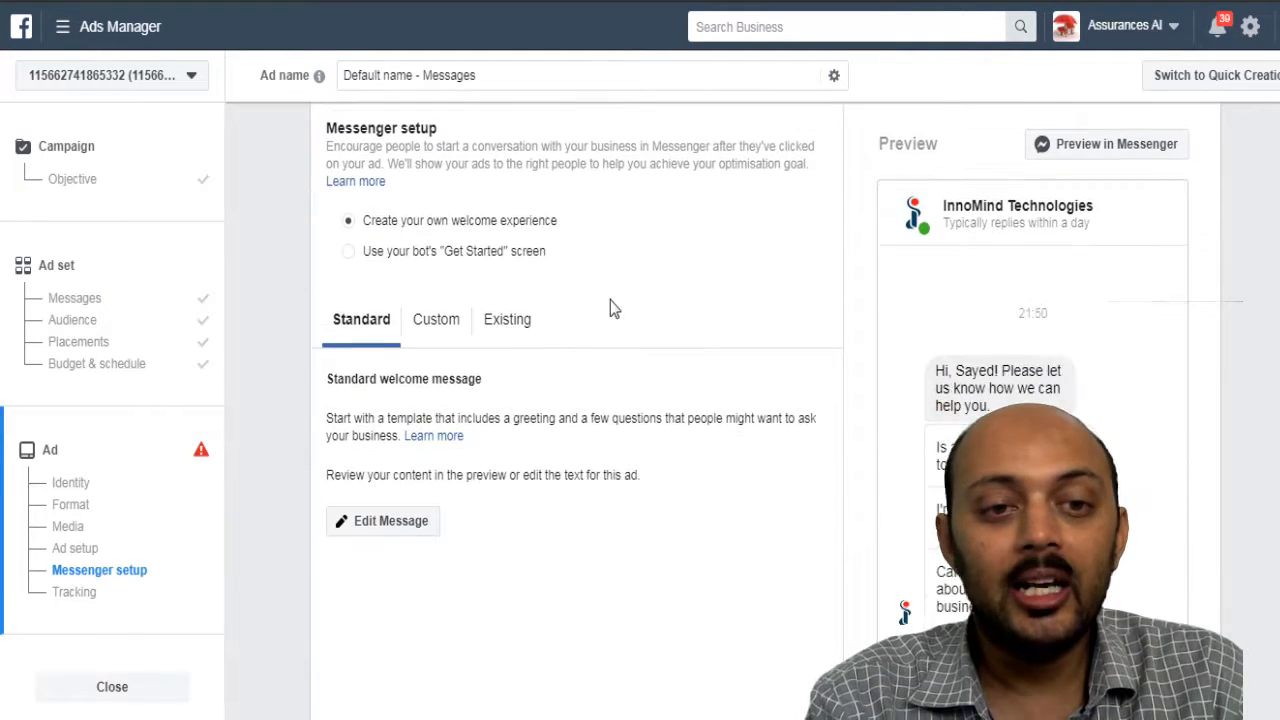
# - Choose the custom Generate leads option in the Messenger setup and start creating its chat
pyautogui.click(445, 338)
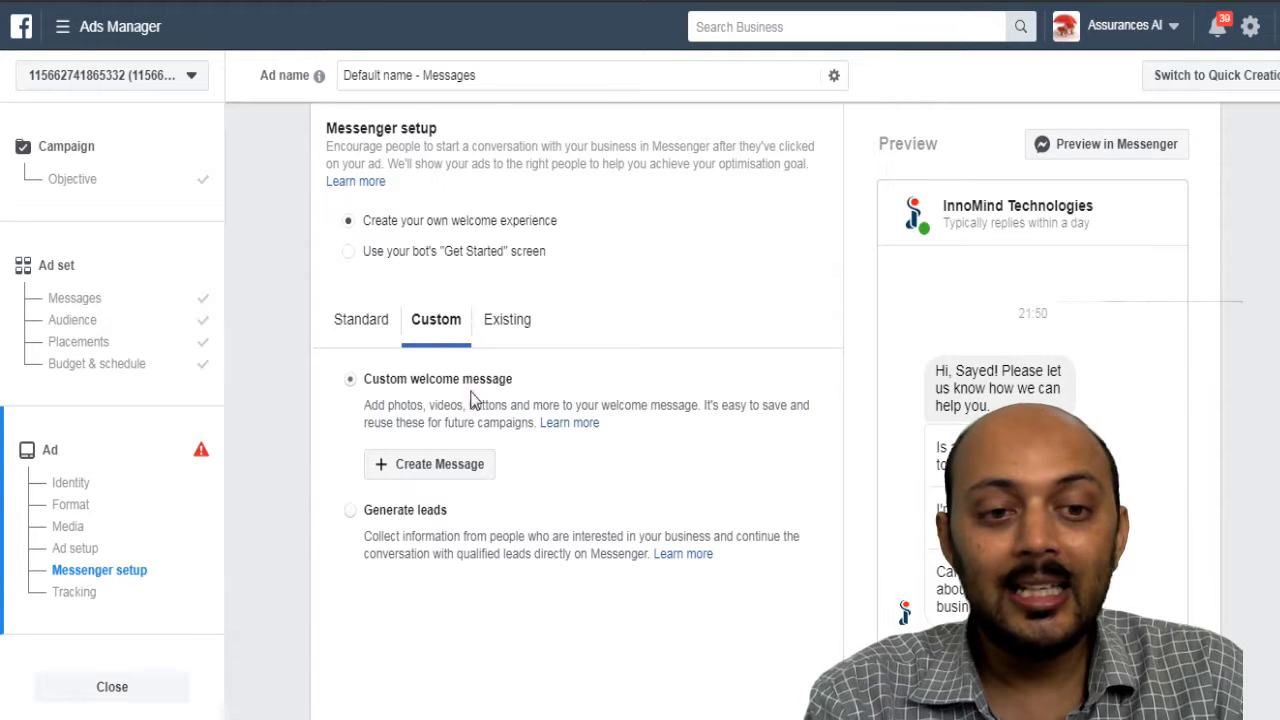
pyautogui.scroll(-2, 388, 345)
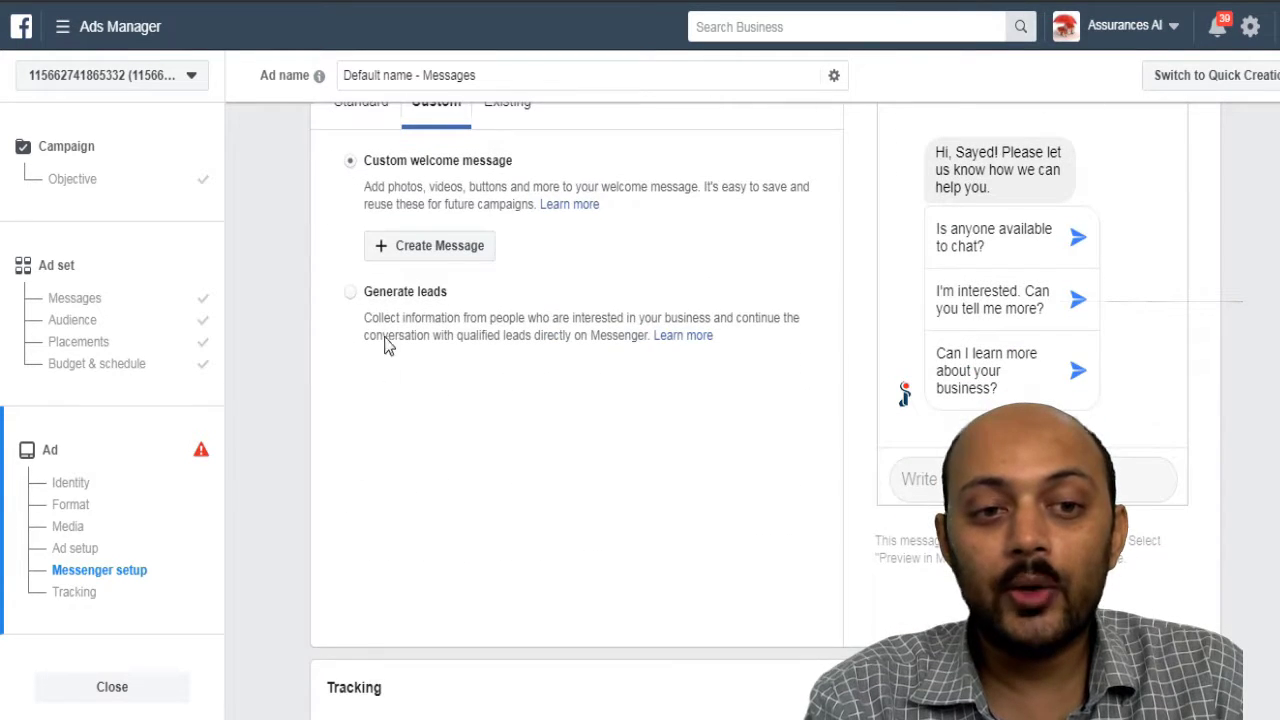
pyautogui.click(350, 294)
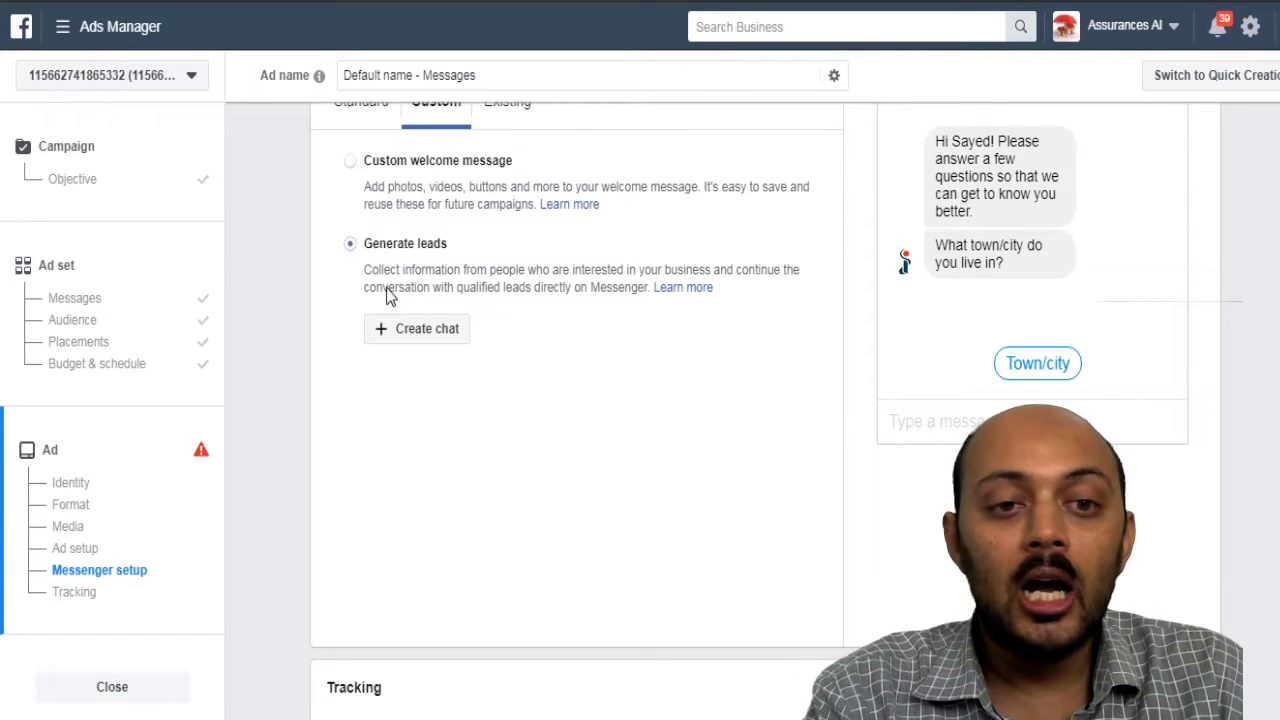
pyautogui.click(421, 328)
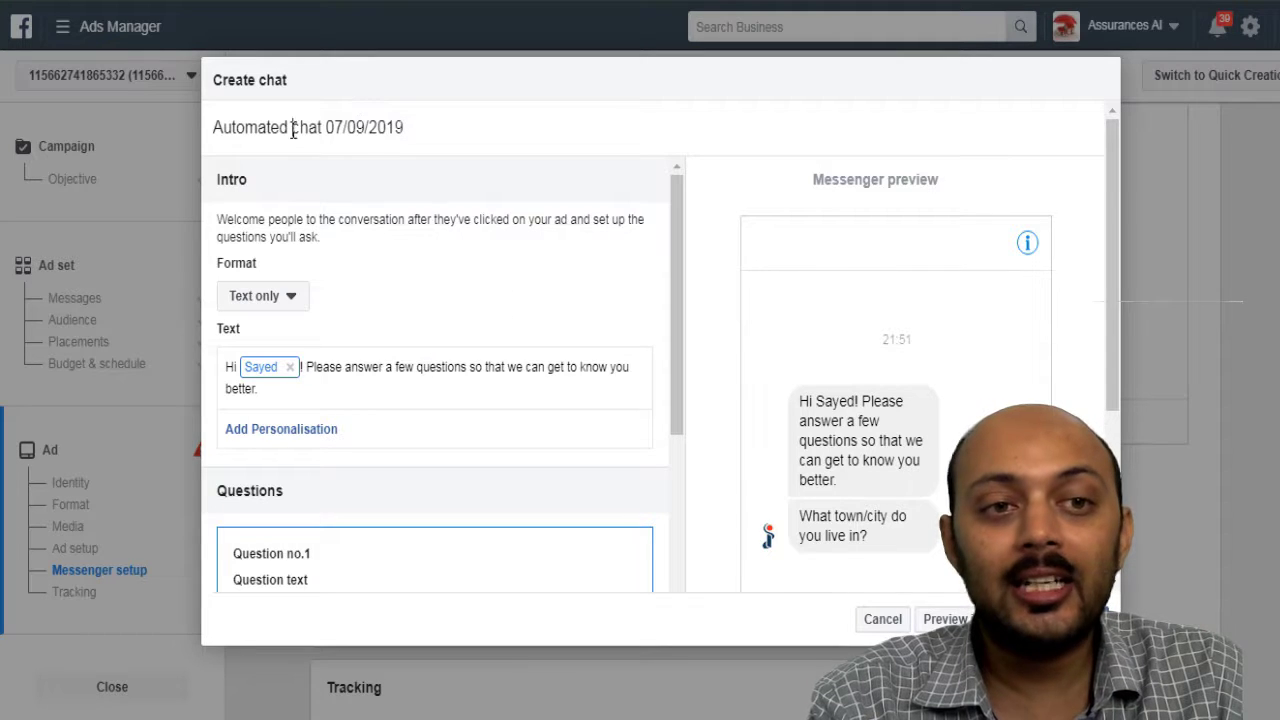
# - Rename the automated chat as "Sample Lead generation Ads Messenger"
pyautogui.click(366, 128)
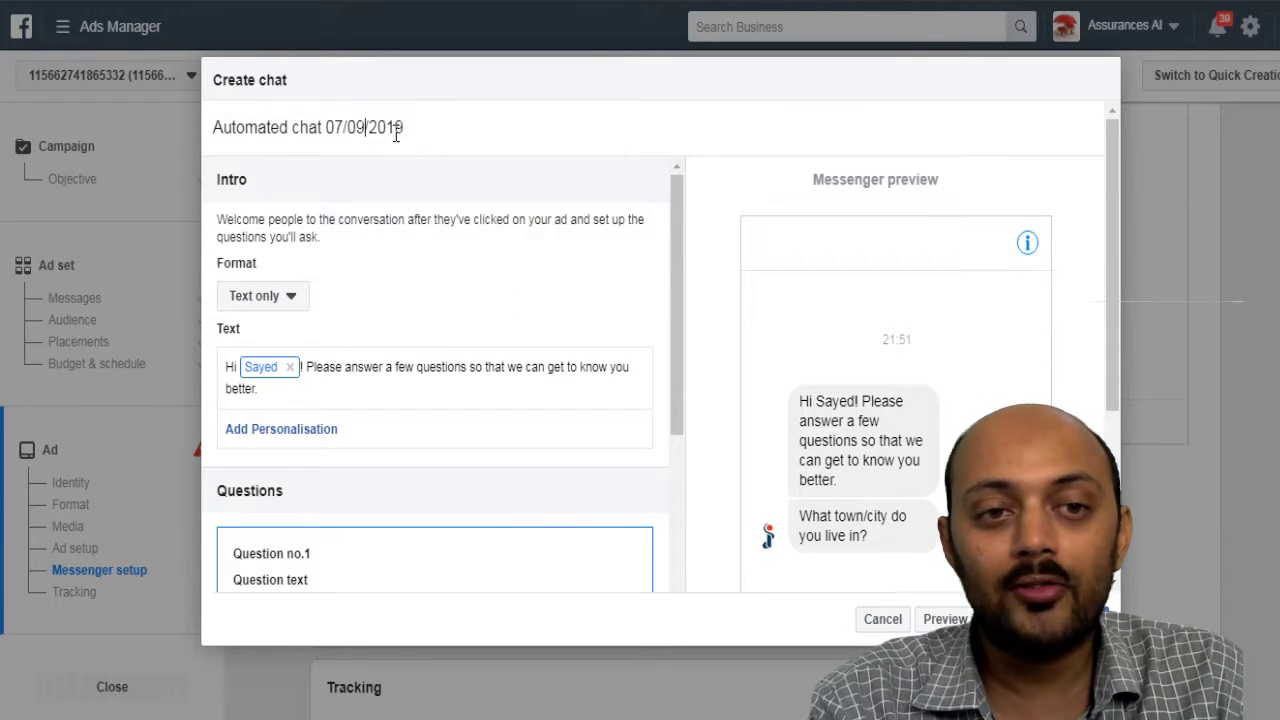
pyautogui.moveTo(396, 133); pyautogui.dragTo(303, 71)
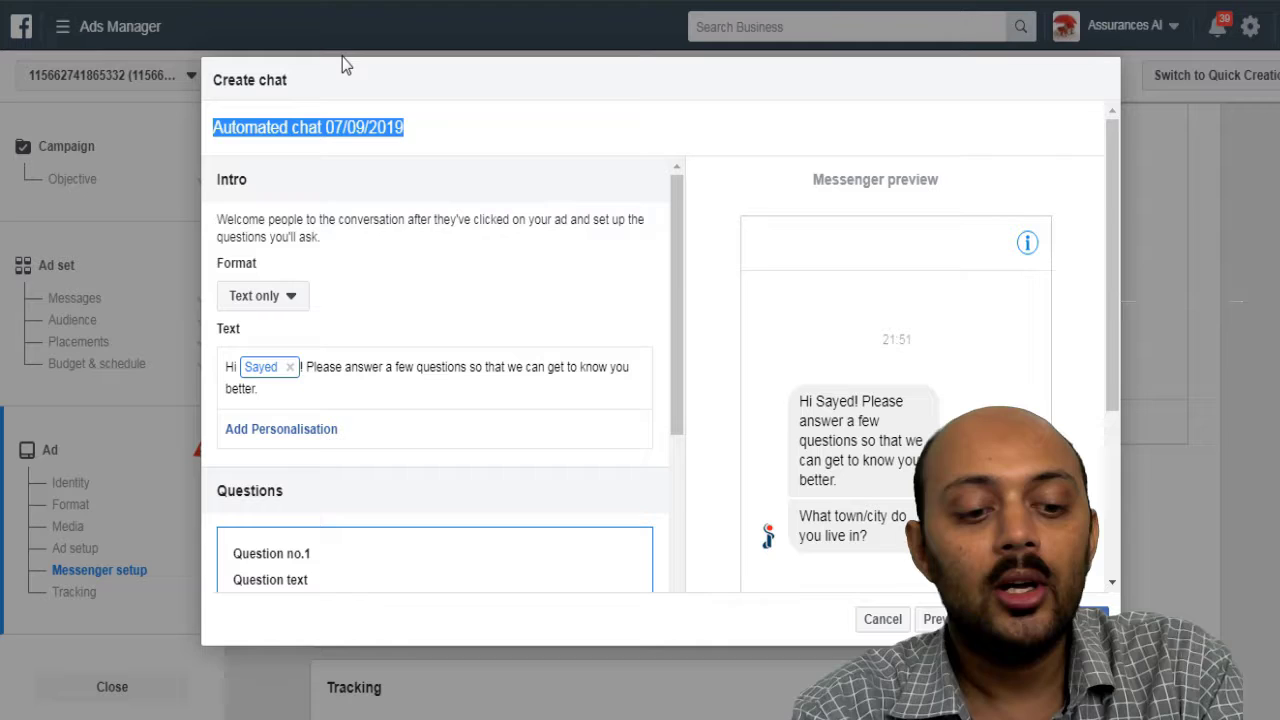
pyautogui.write('De')
pyautogui.hotkey('ctrl', 'a')
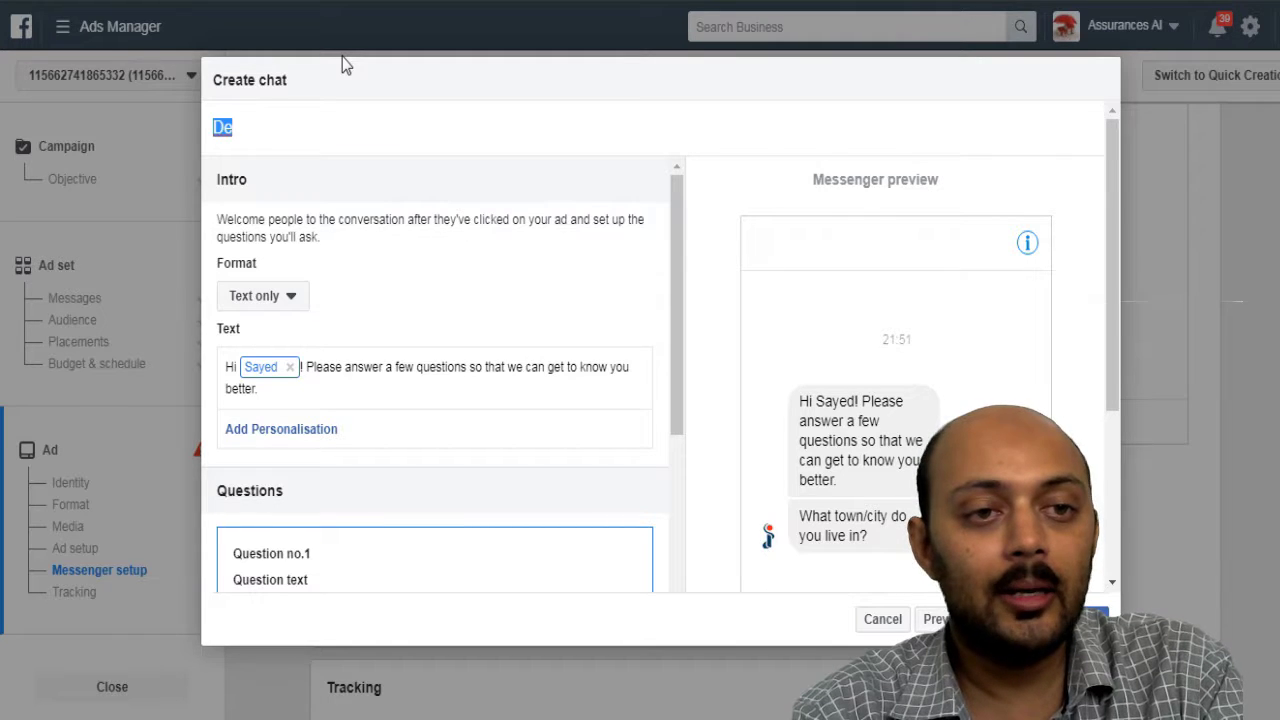
pyautogui.write('Sampe')
pyautogui.press('BackSpace')
pyautogui.write('l')
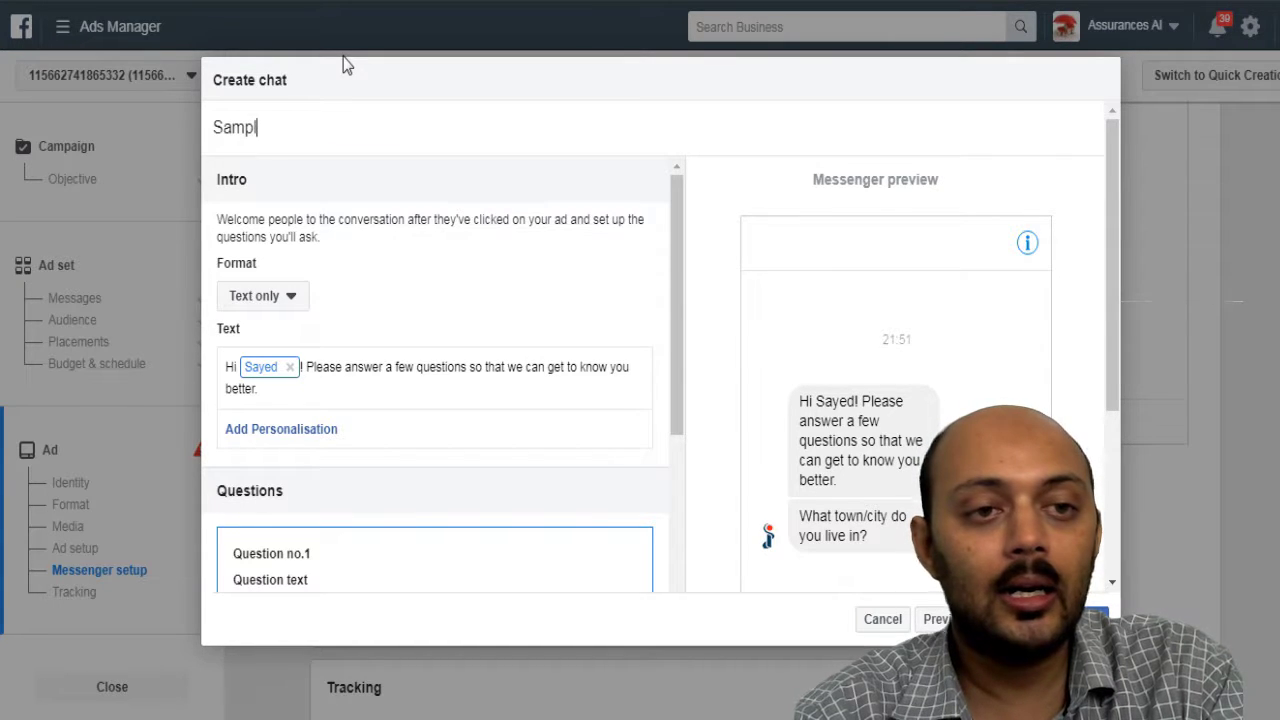
pyautogui.write('e Lead generation ')
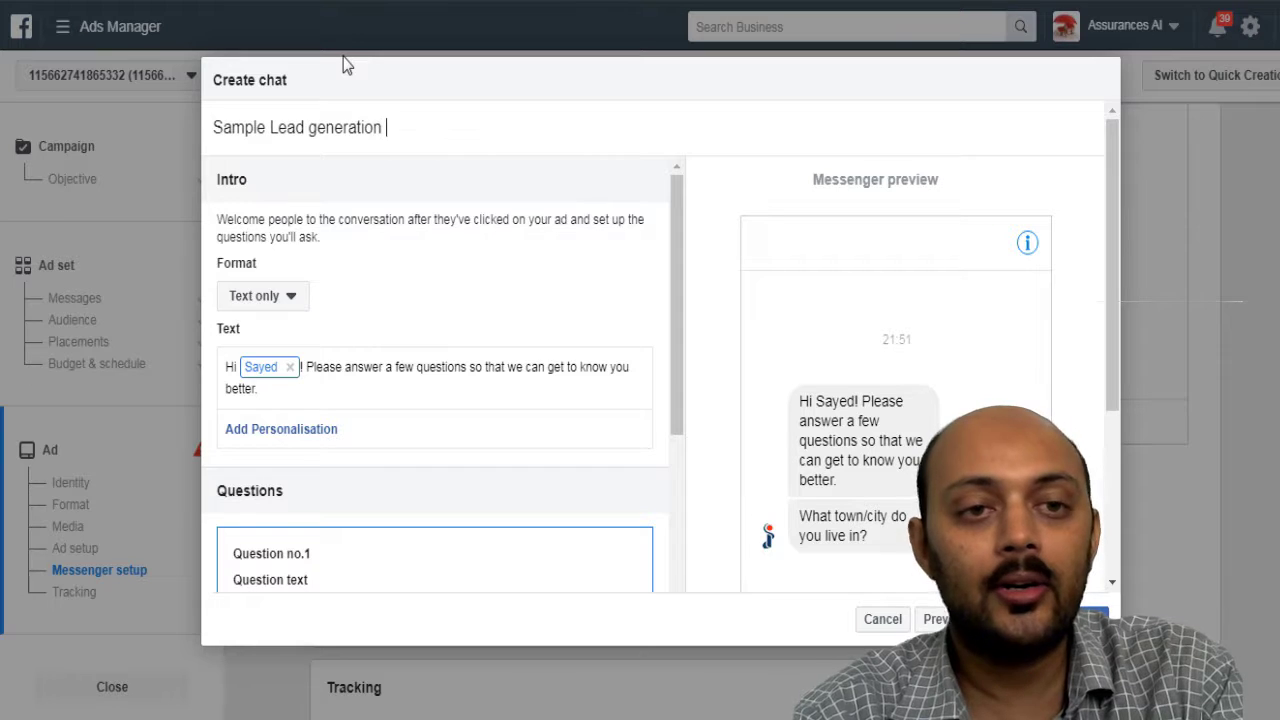
pyautogui.write('Ads Messenge')
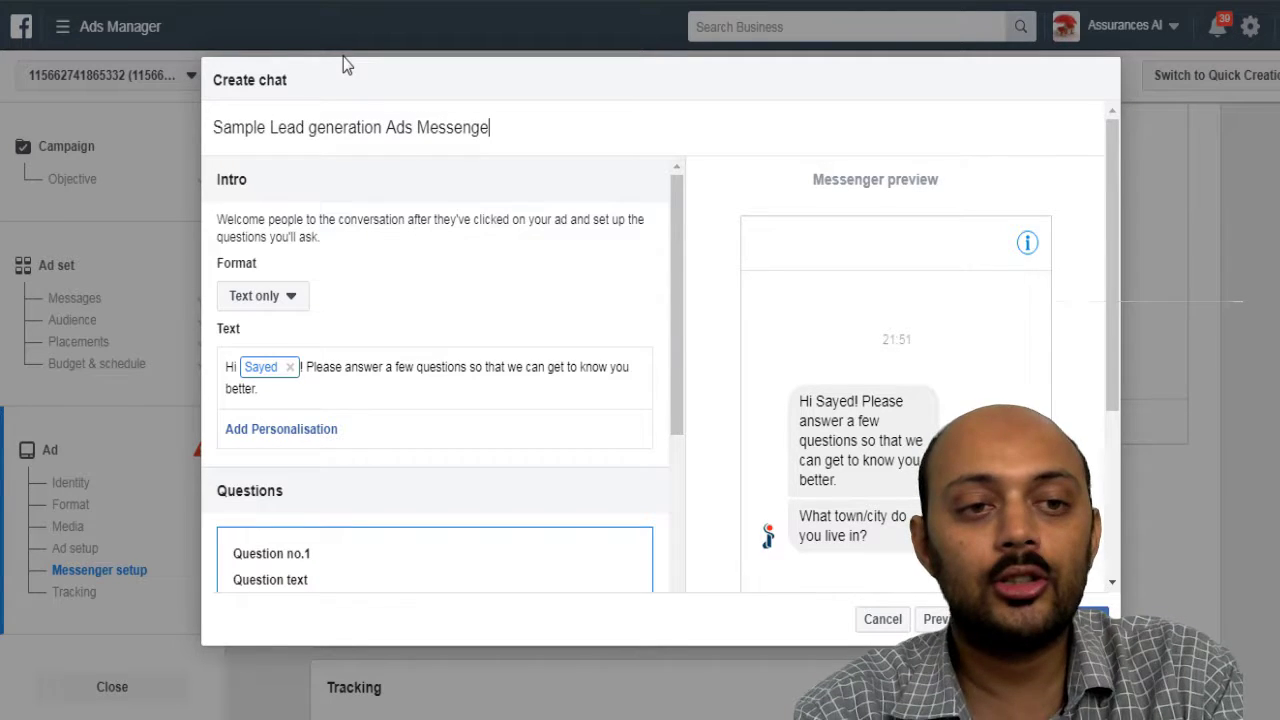
pyautogui.write('r')
pyautogui.click(419, 250)
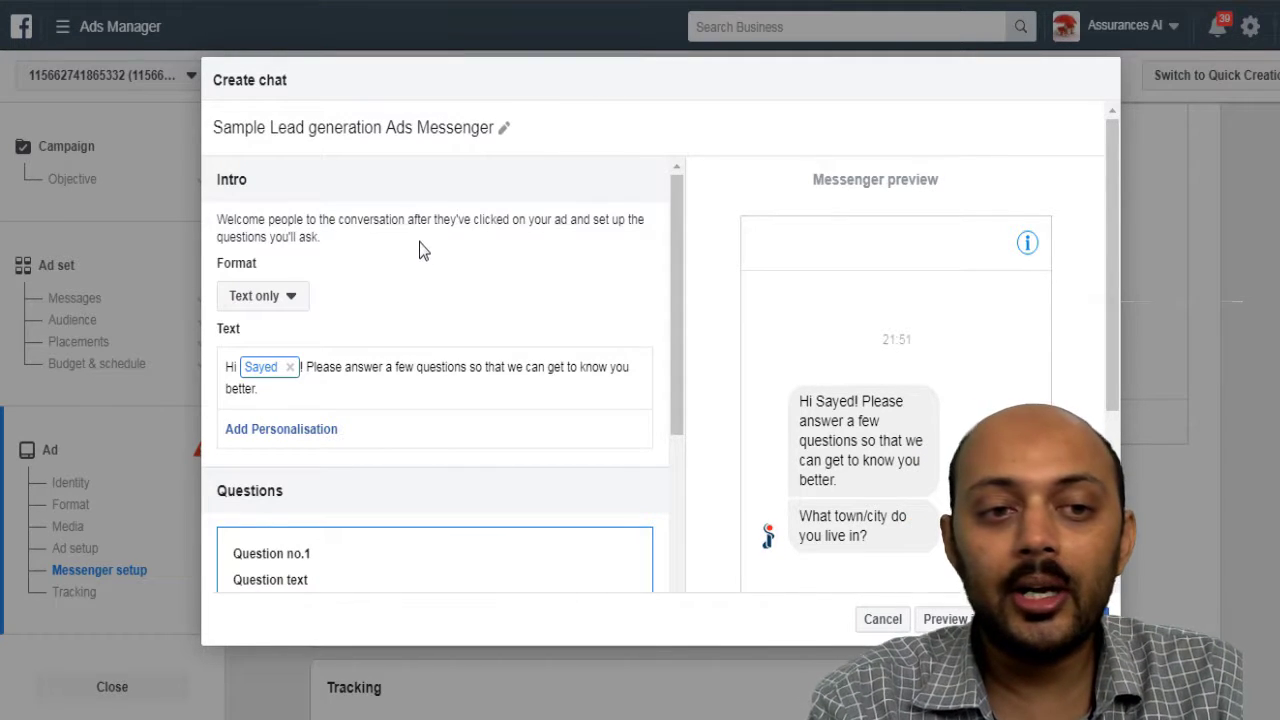
# - Set the chat intro's format to Text and image and look over its greeting text
pyautogui.scroll(-1, 380, 240)
pyautogui.click(292, 190)
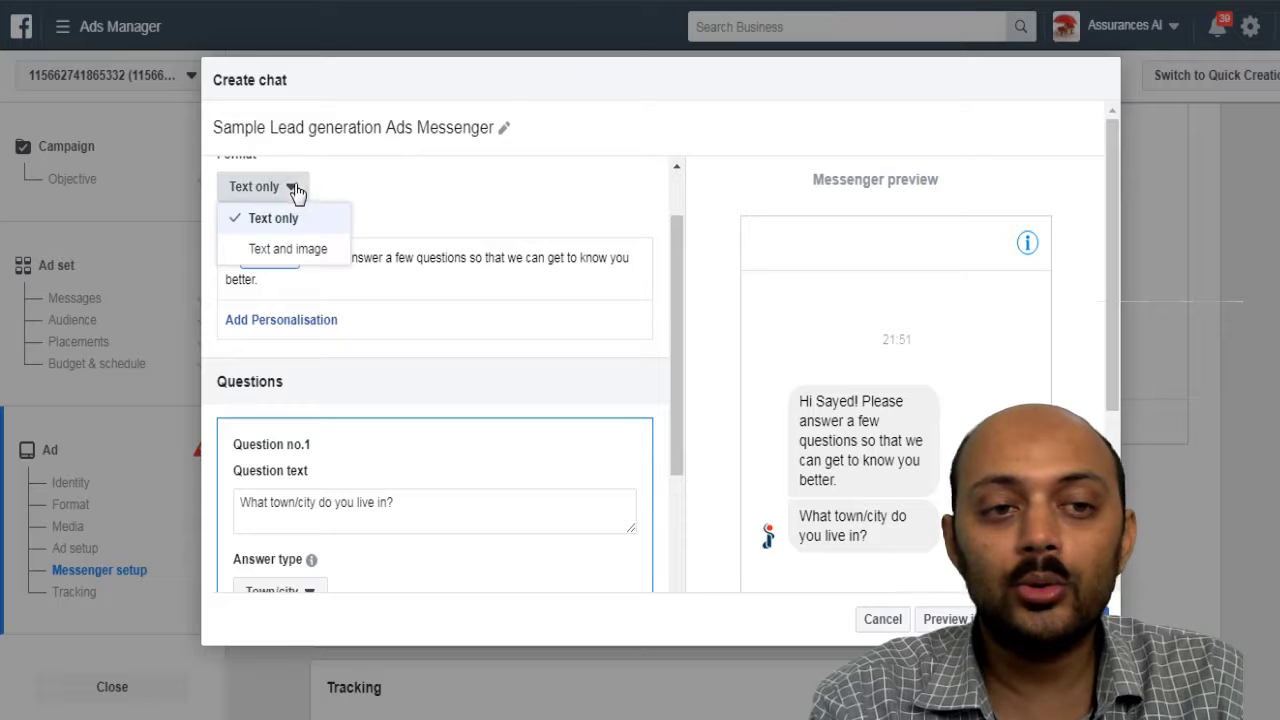
pyautogui.click(286, 250)
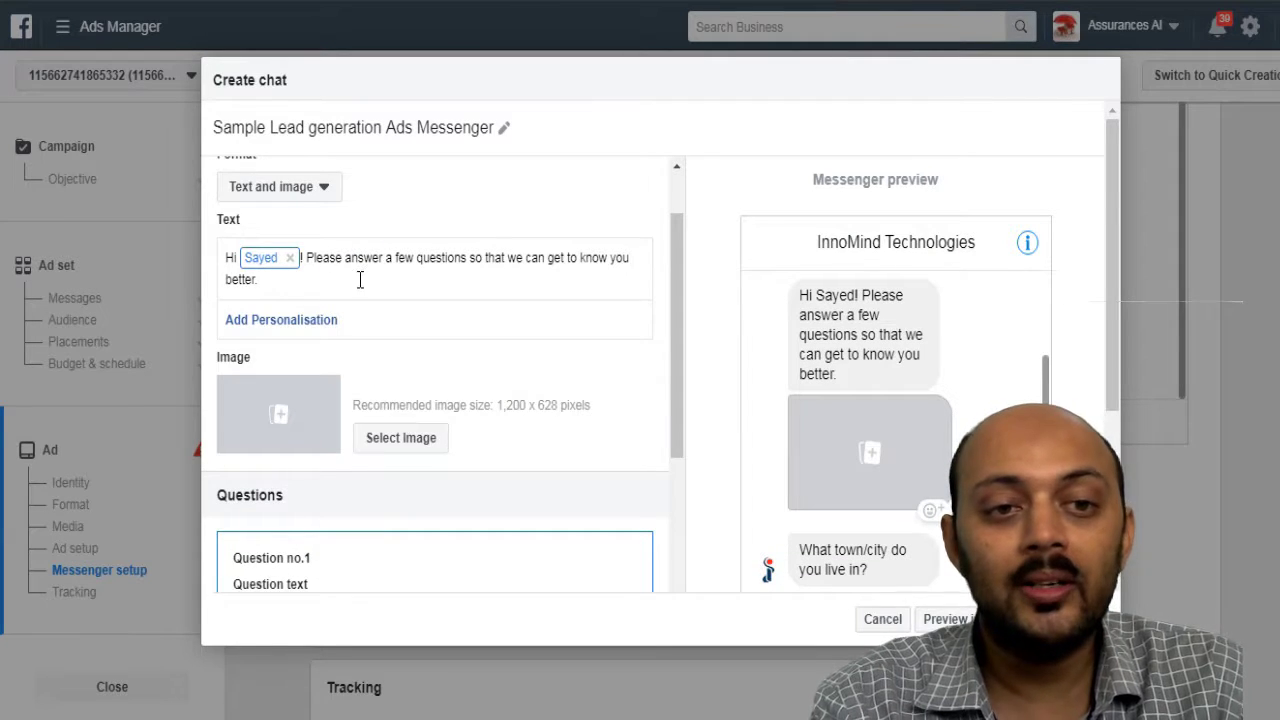
pyautogui.moveTo(332, 260); pyautogui.dragTo(545, 258)
pyautogui.click(580, 266)
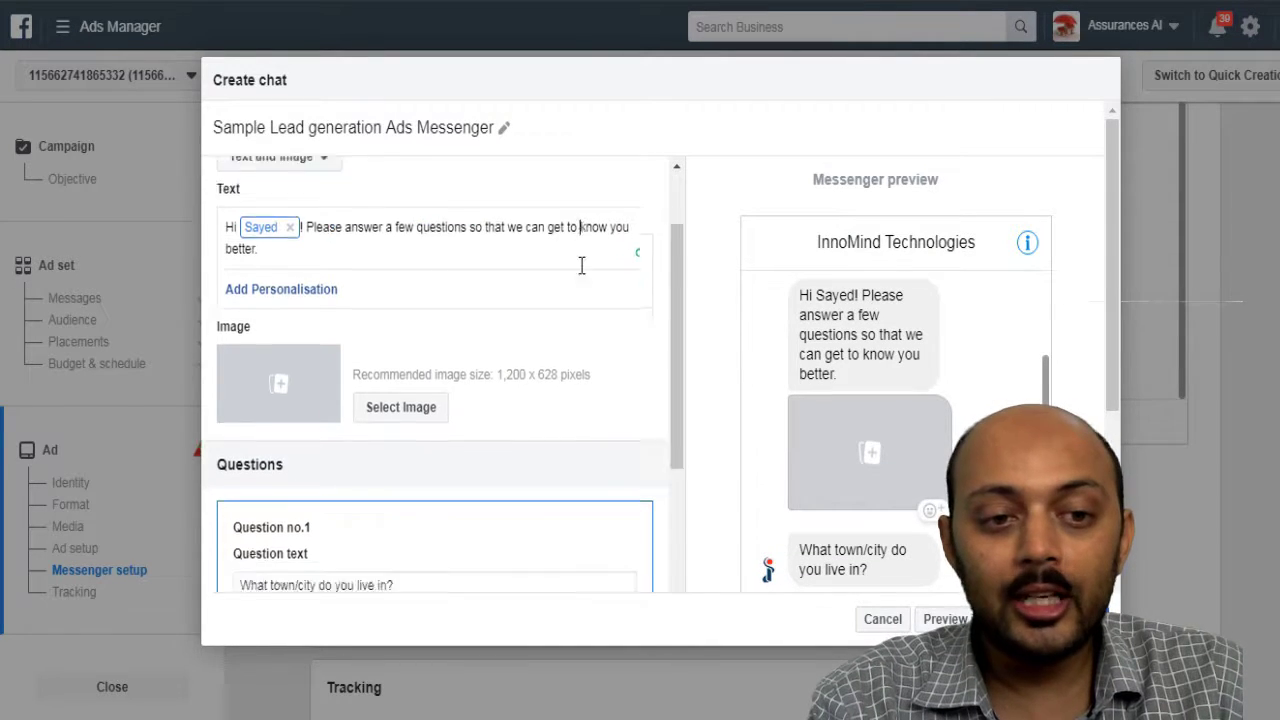
# - Add a second, blank question to the chat after the town/city question
pyautogui.scroll(-3, 357, 309)
pyautogui.click(320, 400)
pyautogui.scroll(-2, 346, 460)
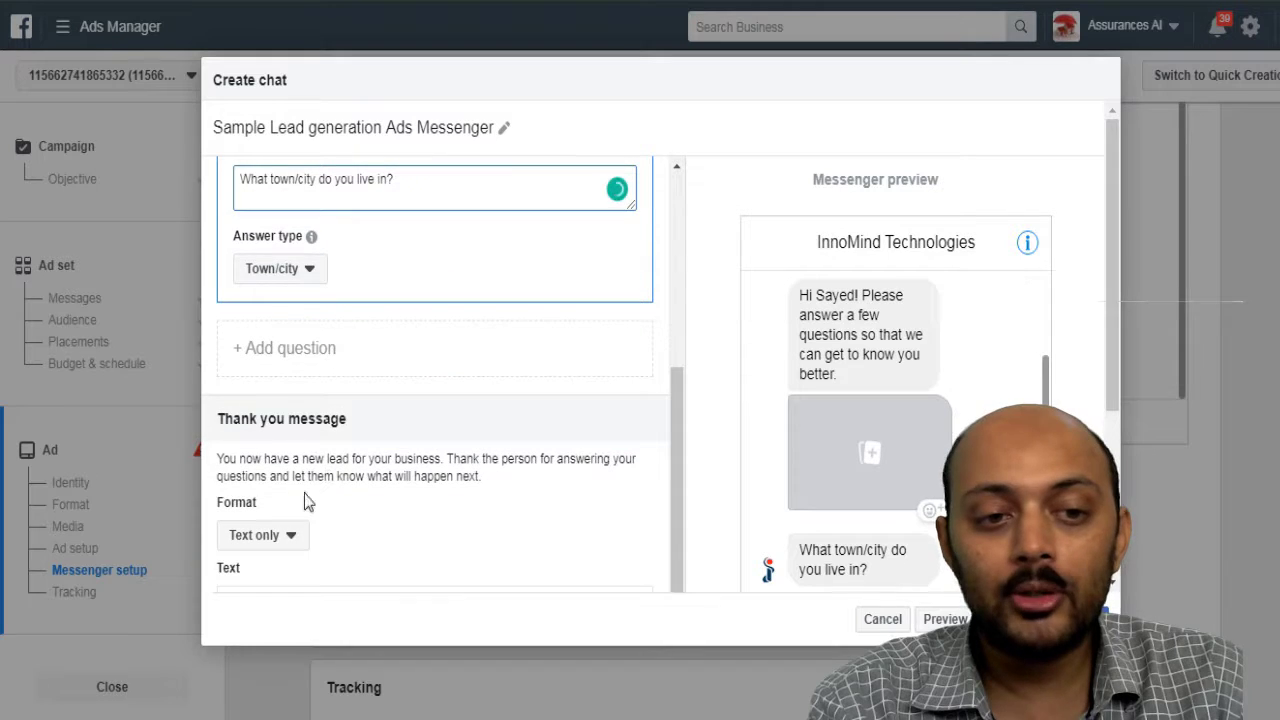
pyautogui.click(311, 352)
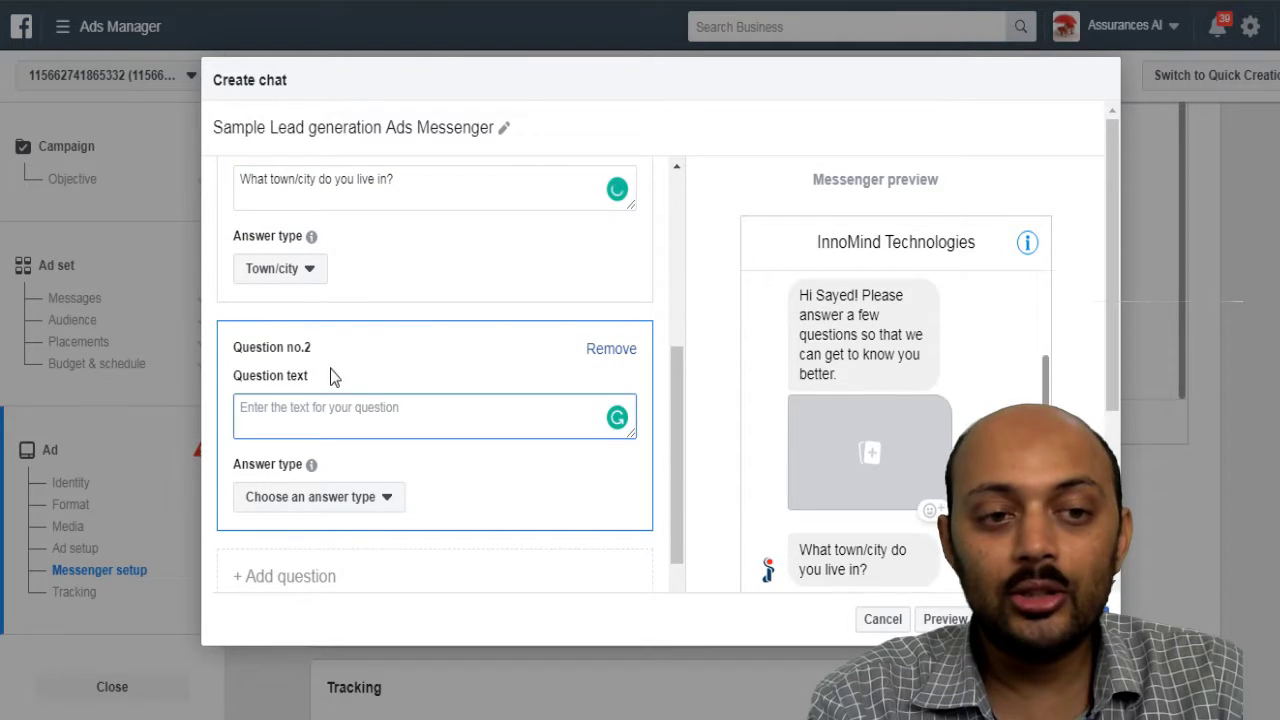
pyautogui.scroll(-3, 365, 372)
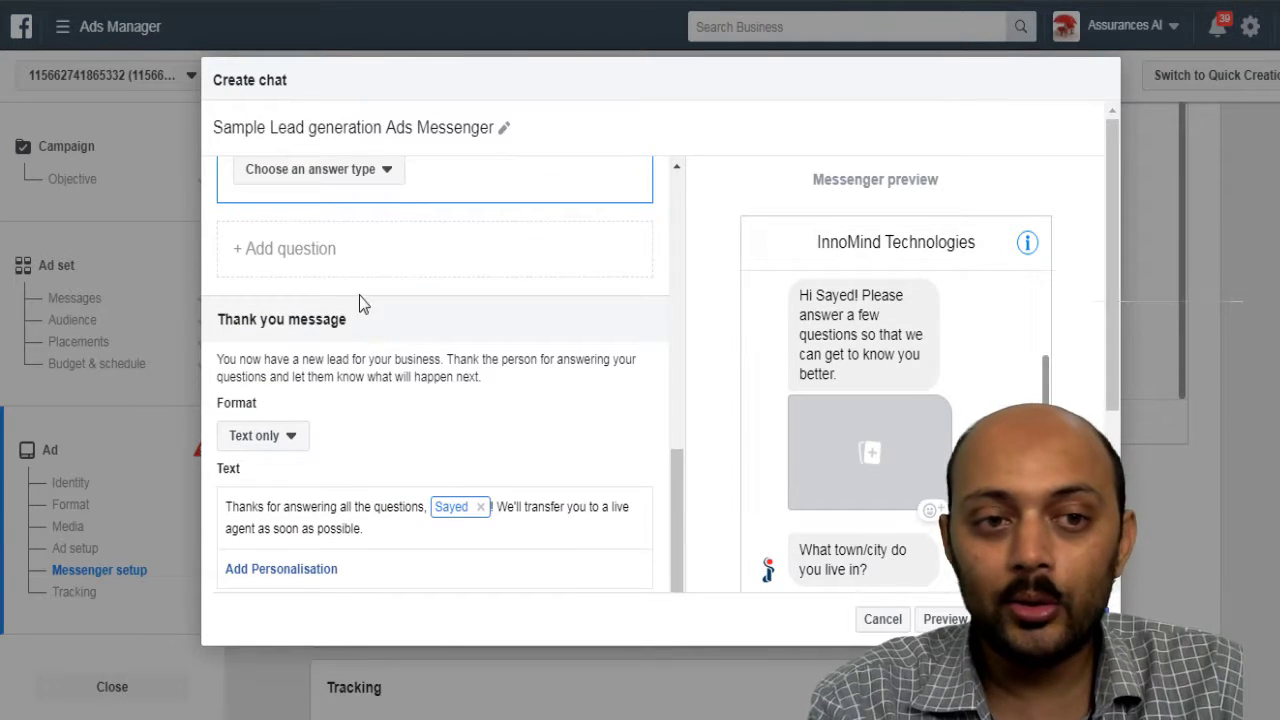
# - Check the format options offered for the chat's thank-you message
pyautogui.scroll(1, 362, 305)
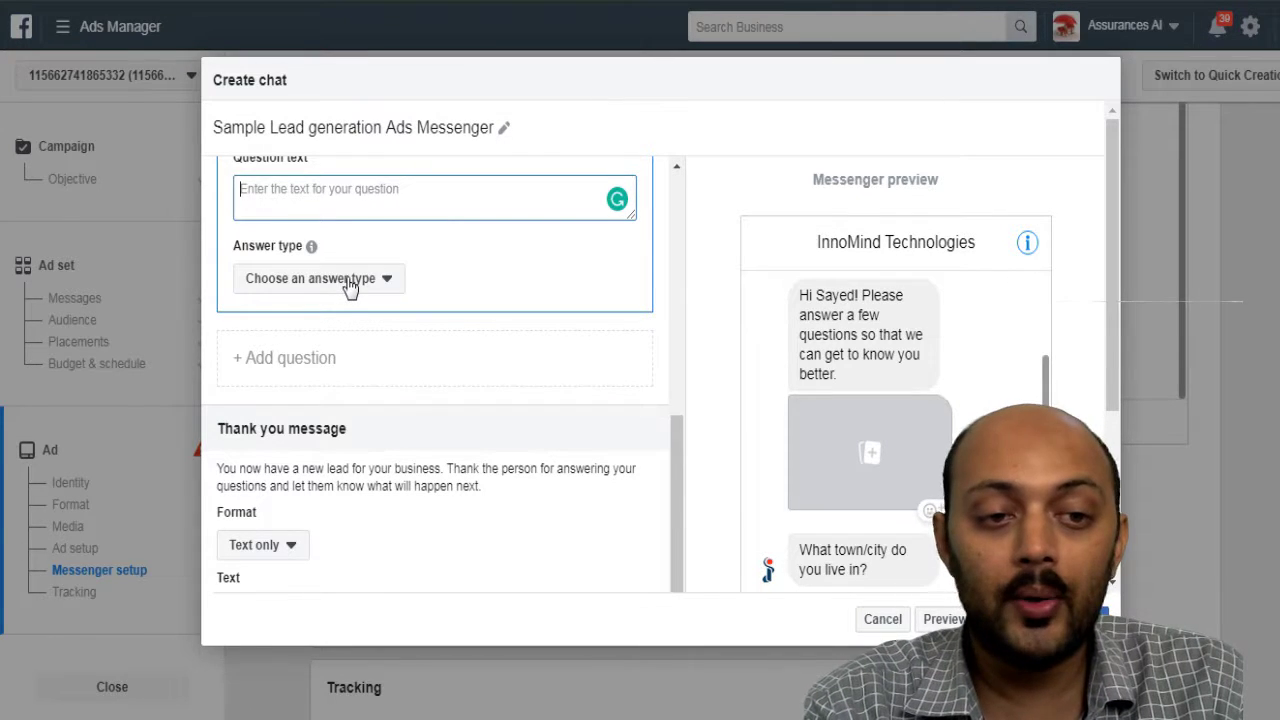
pyautogui.scroll(-3, 380, 290)
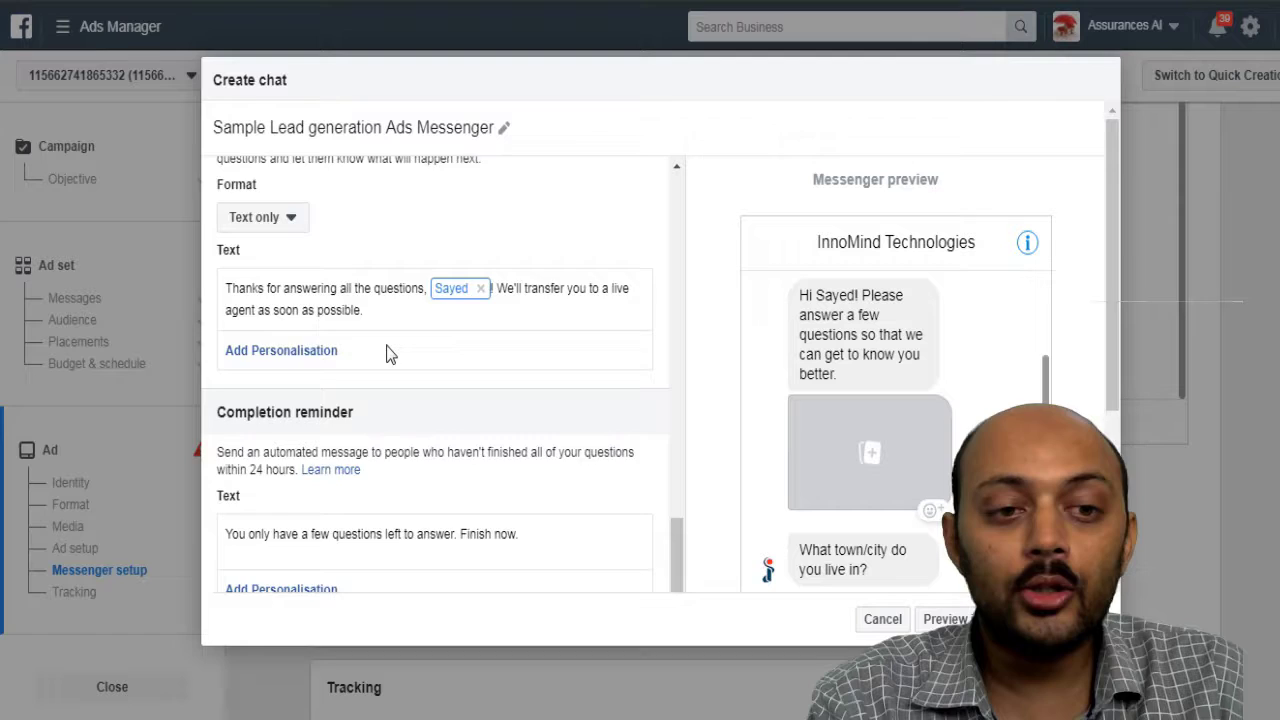
pyautogui.scroll(1, 386, 354)
pyautogui.click(276, 338)
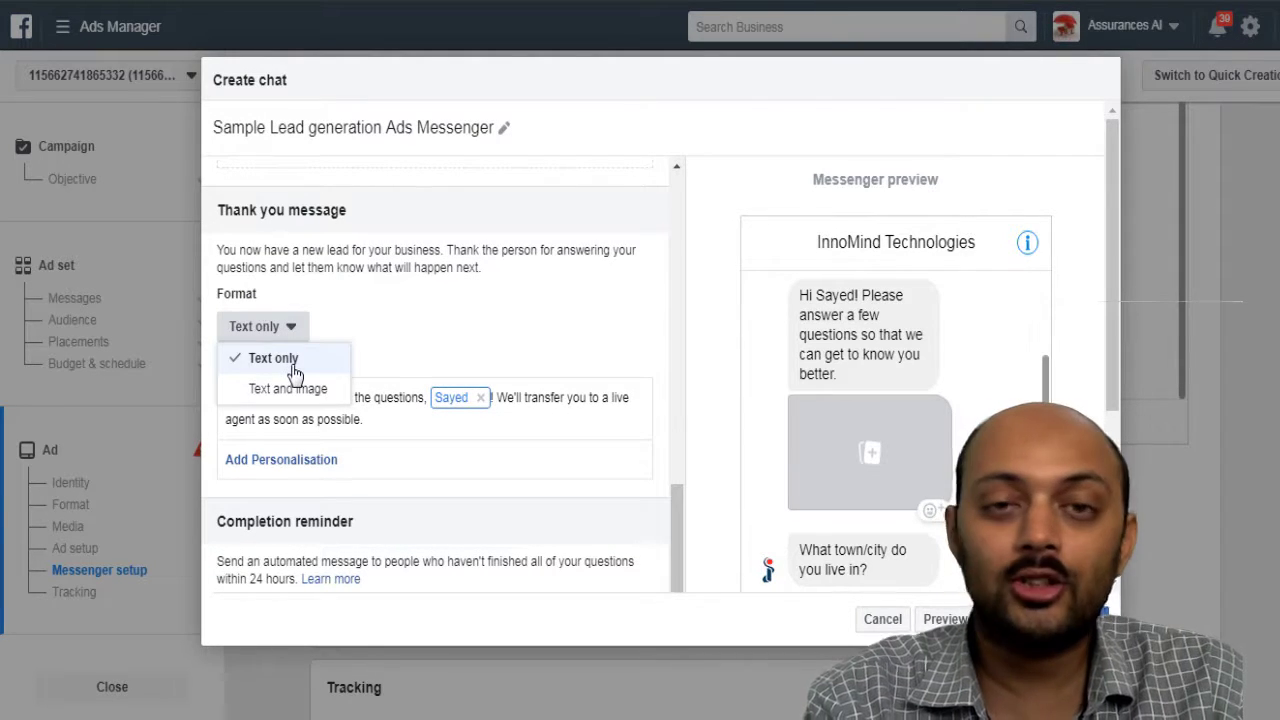
pyautogui.click(312, 386)
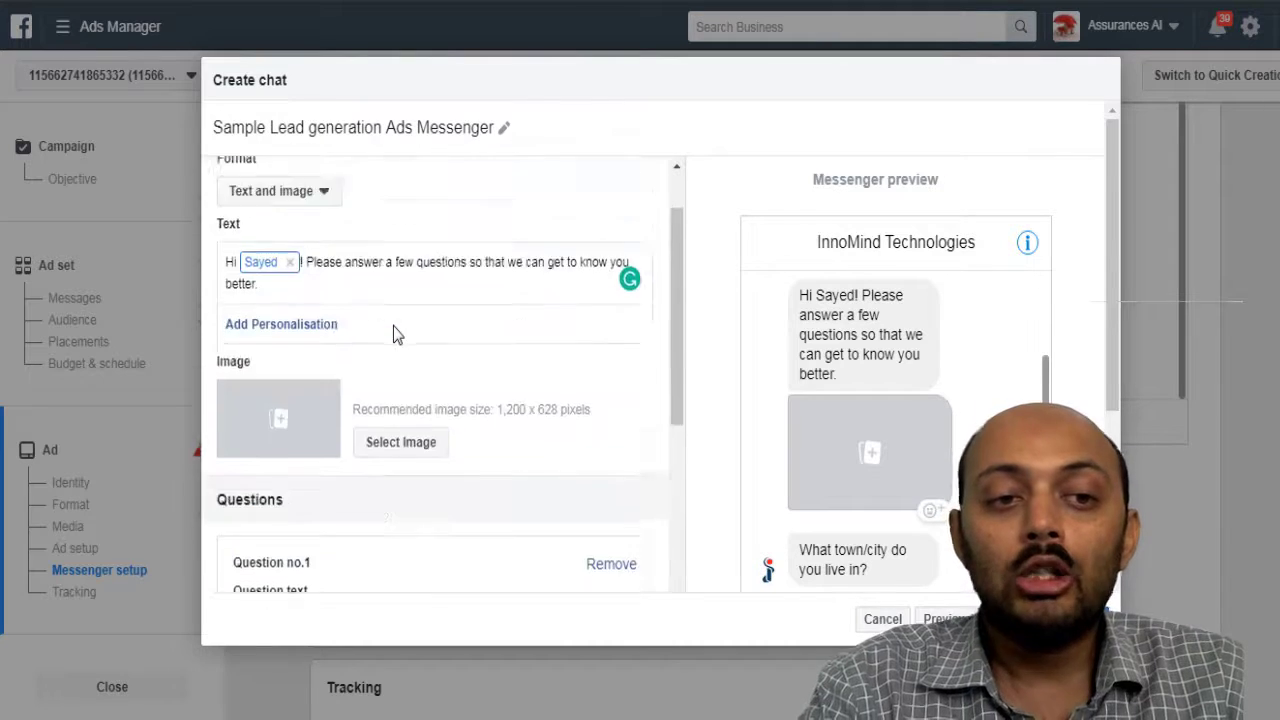
# - Review the chat's intro greeting and image settings, plus the text of its thank-you message
pyautogui.scroll(1, 393, 334)
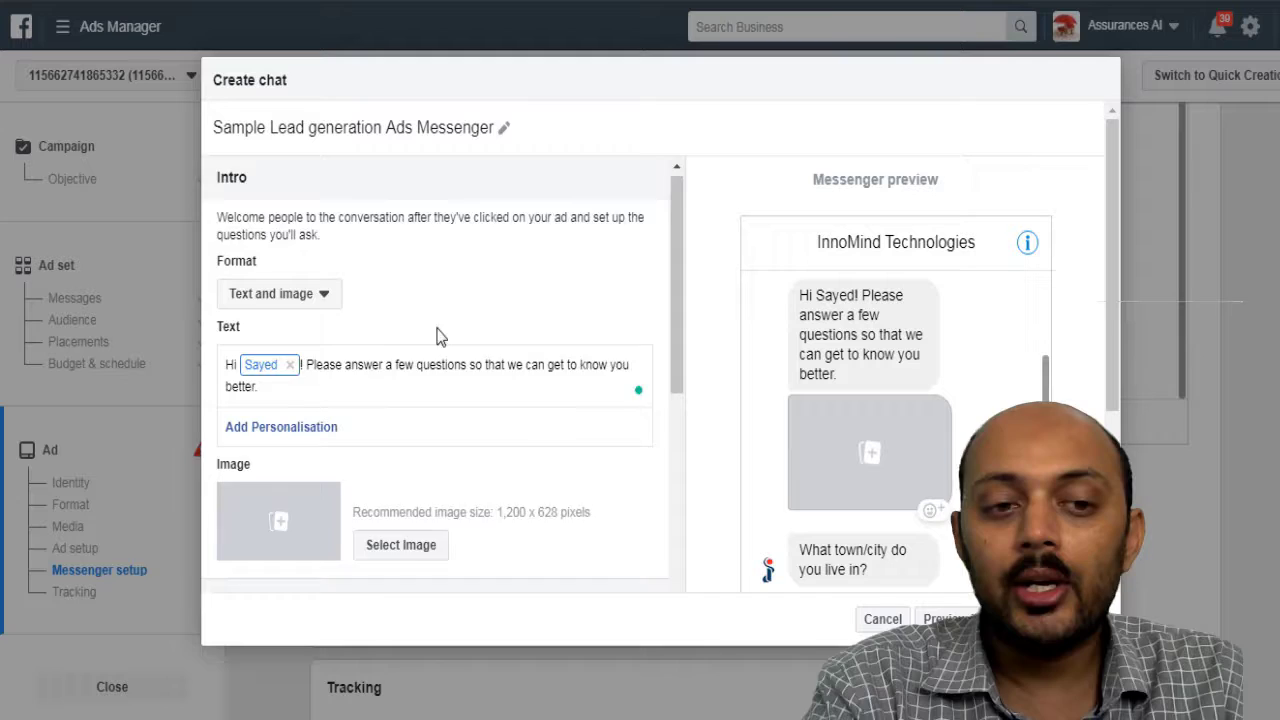
pyautogui.scroll(-2, 437, 336)
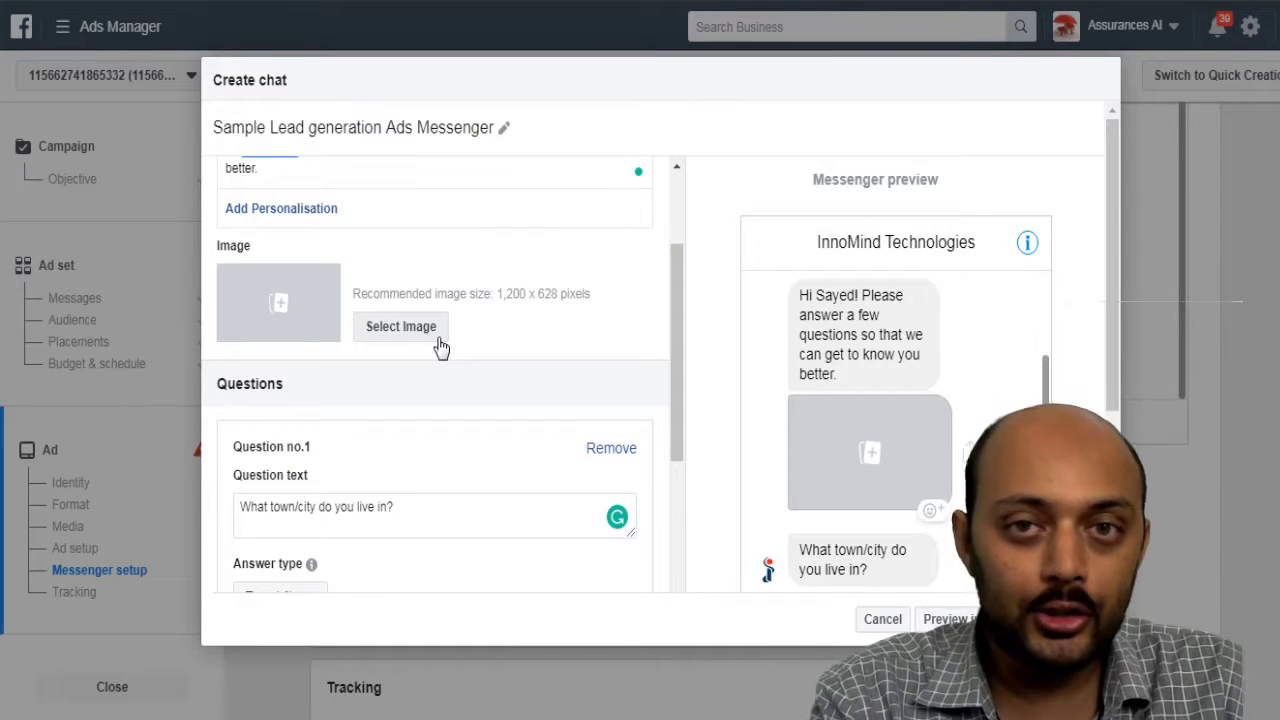
pyautogui.scroll(-6, 441, 346)
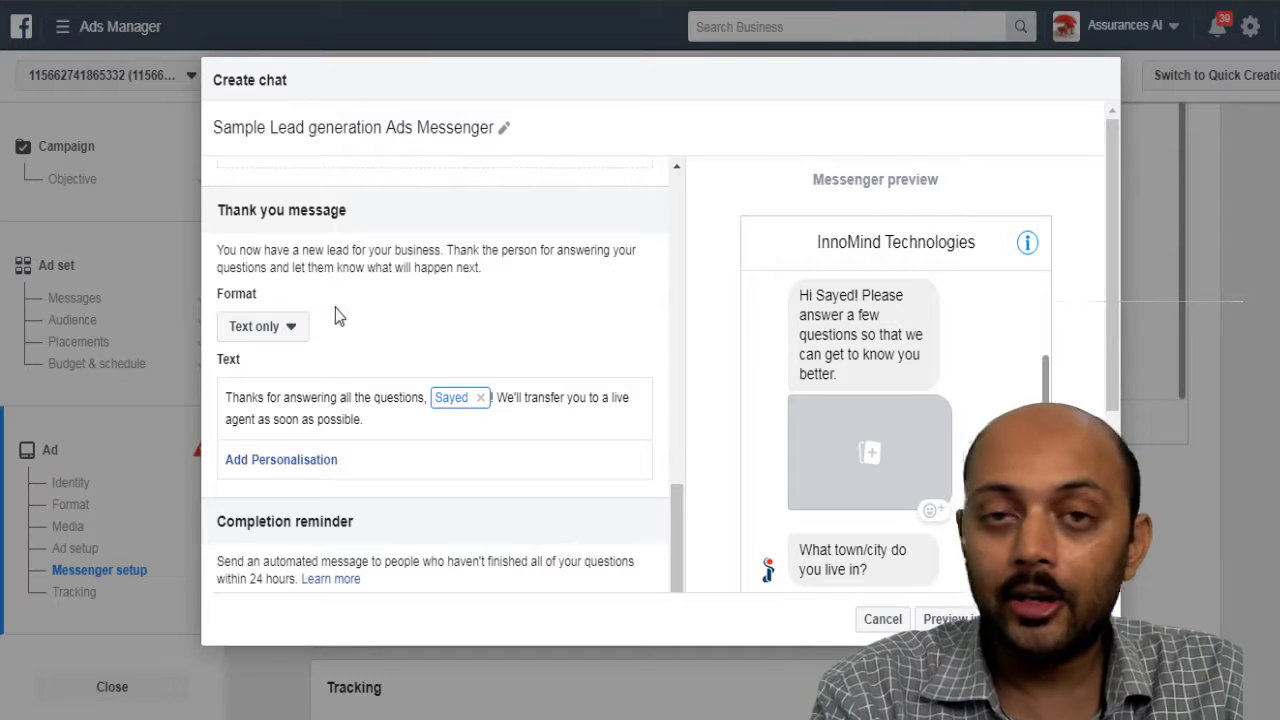
pyautogui.scroll(-1, 335, 308)
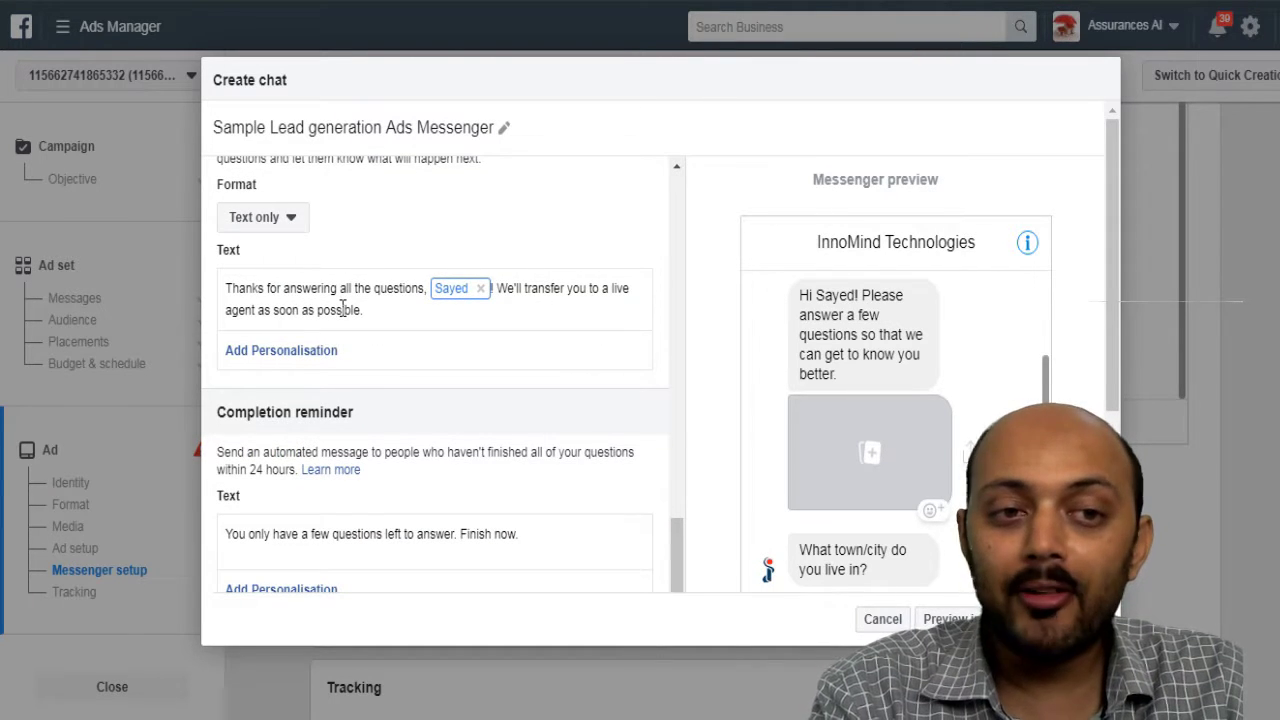
pyautogui.scroll(-2, 400, 300)
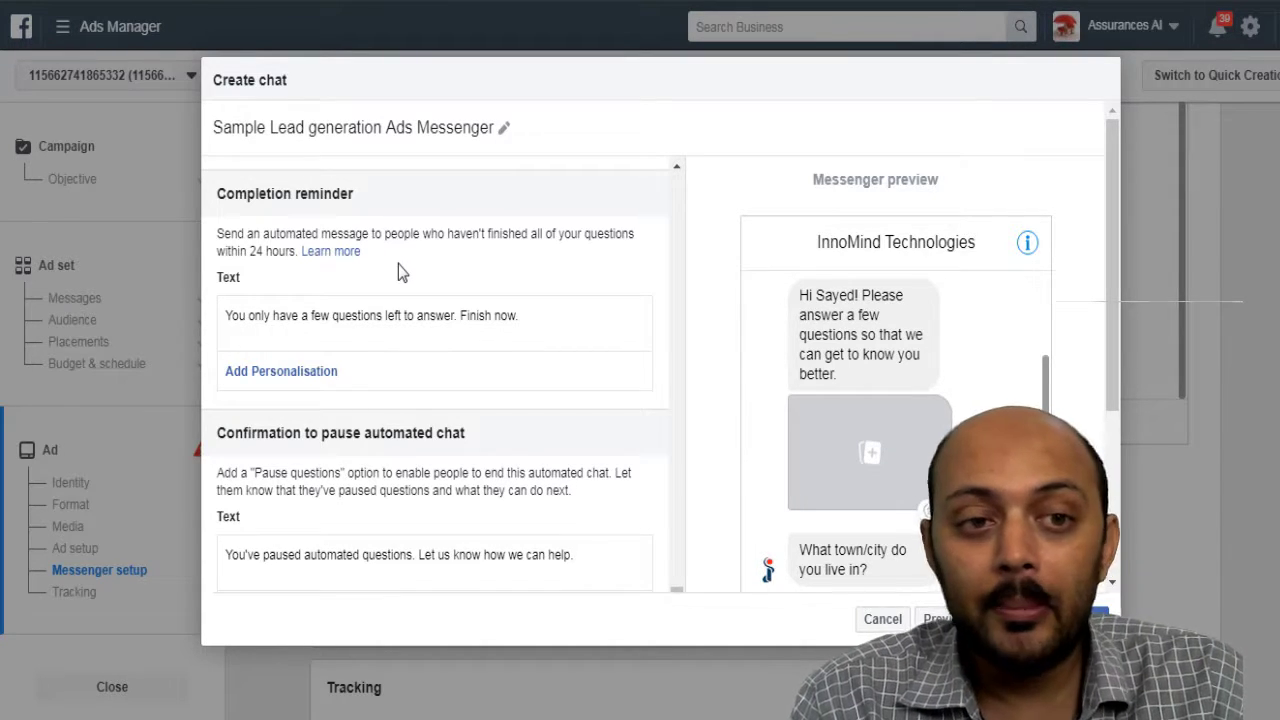
# - Examine the completion reminder text sent to people who haven't finished all the questions
pyautogui.moveTo(563, 323); pyautogui.dragTo(220, 314)
pyautogui.click(427, 332)
pyautogui.tripleClick(427, 332)
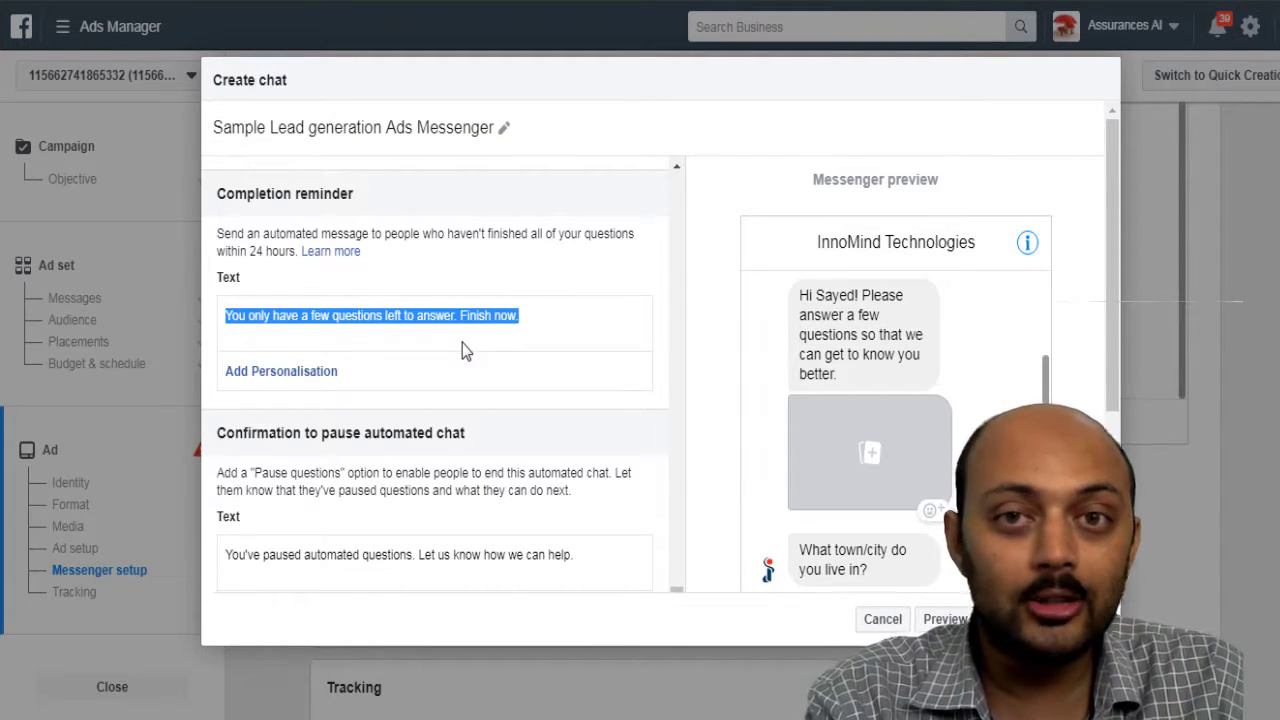
pyautogui.click(475, 314)
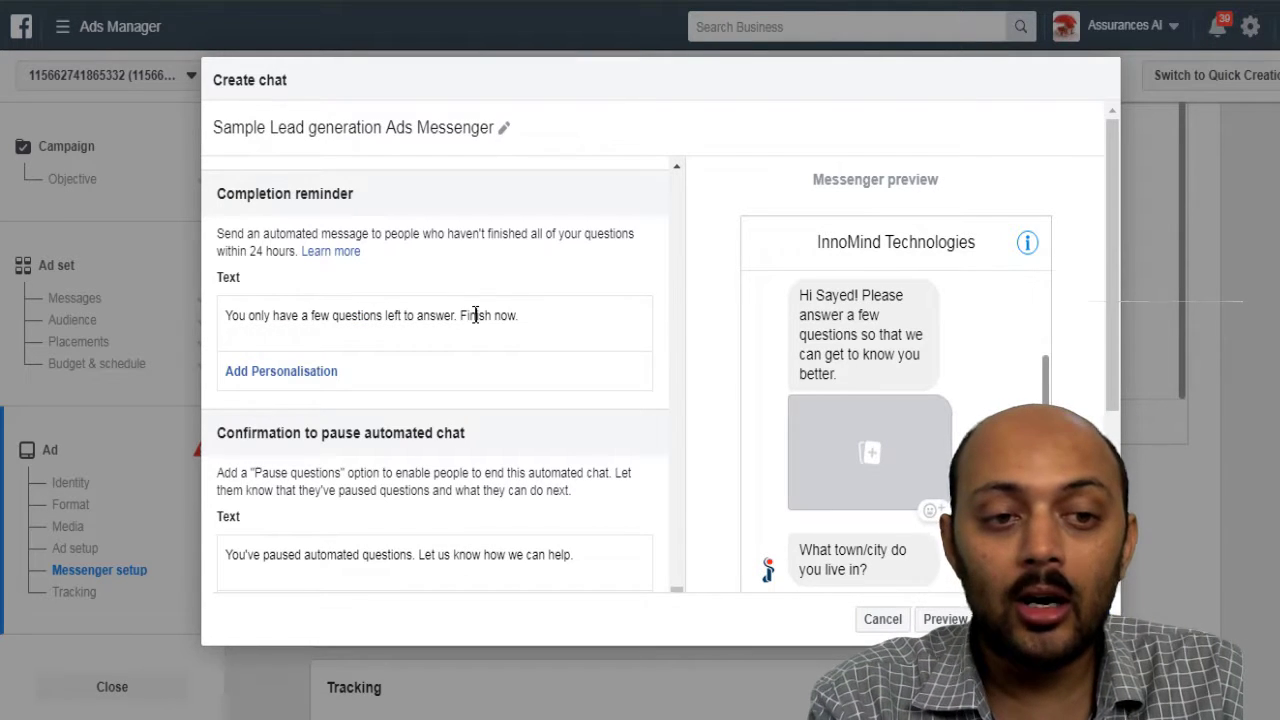
# - Examine the confirmation text for pausing the automated chat and the privacy policy and terms section
pyautogui.scroll(-2, 475, 314)
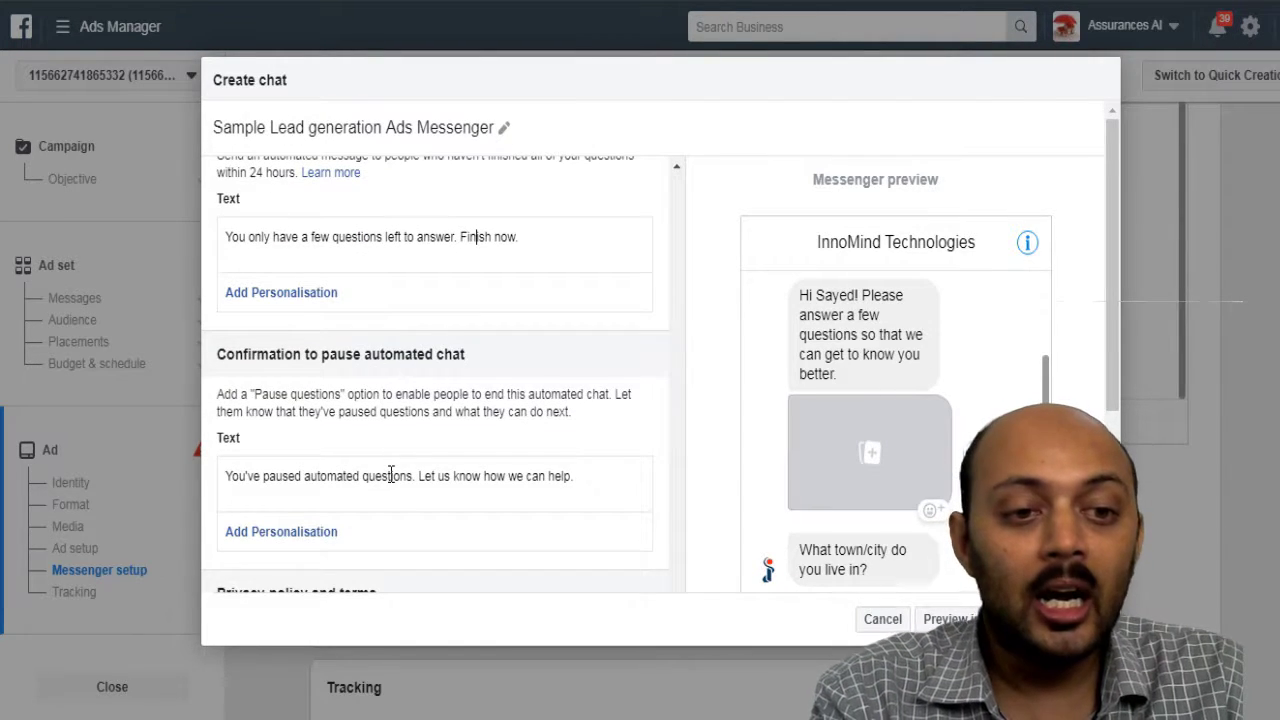
pyautogui.scroll(-2, 394, 471)
pyautogui.moveTo(292, 245); pyautogui.dragTo(432, 290)
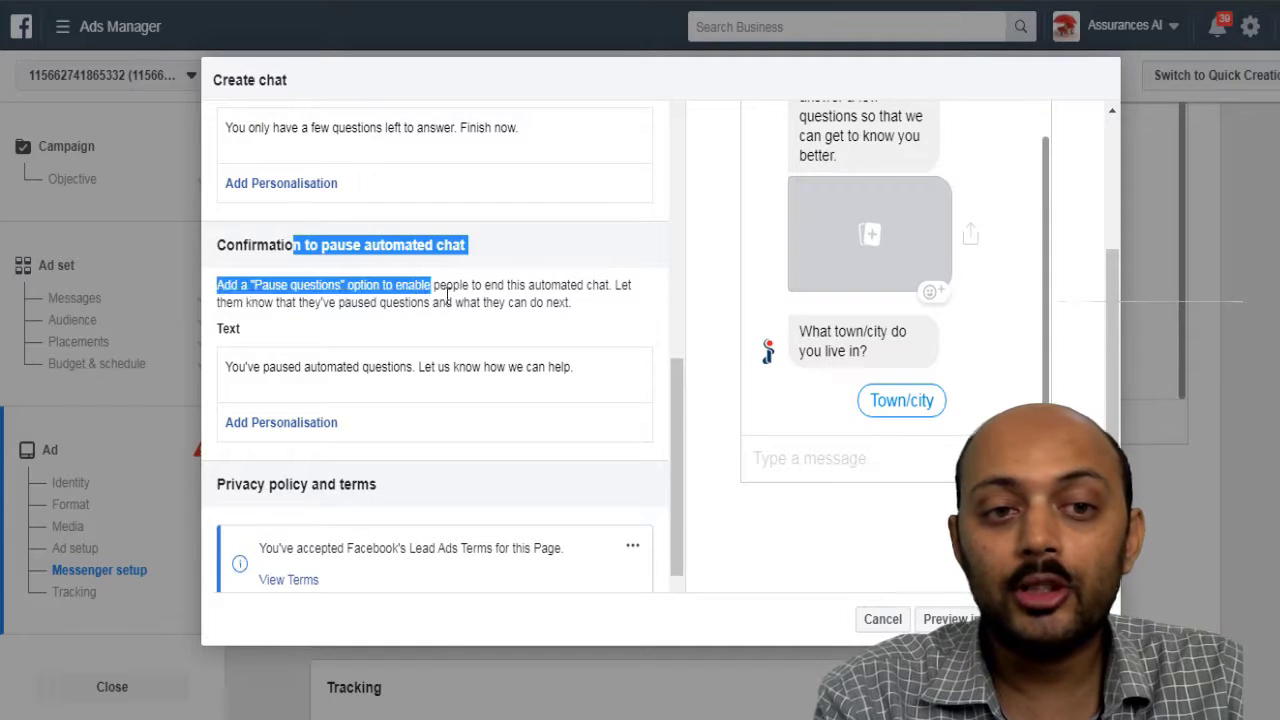
pyautogui.click(487, 302)
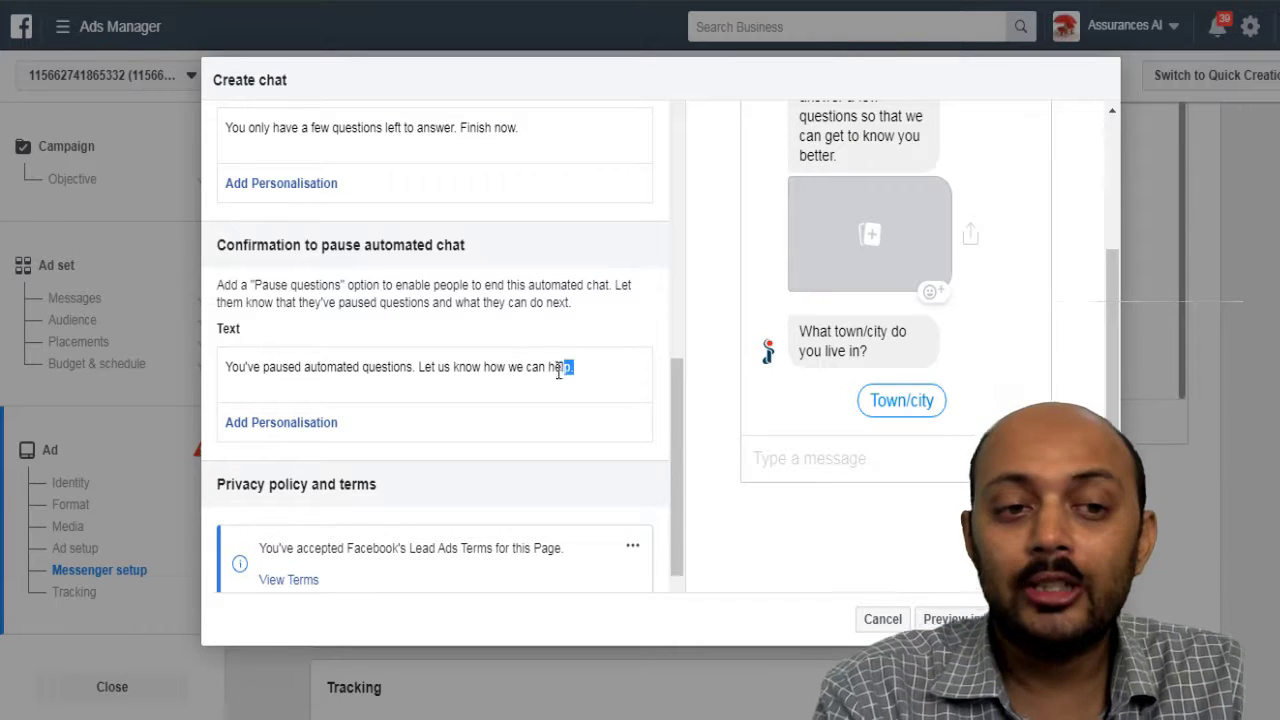
pyautogui.moveTo(558, 372); pyautogui.dragTo(336, 360)
pyautogui.scroll(-1, 415, 362)
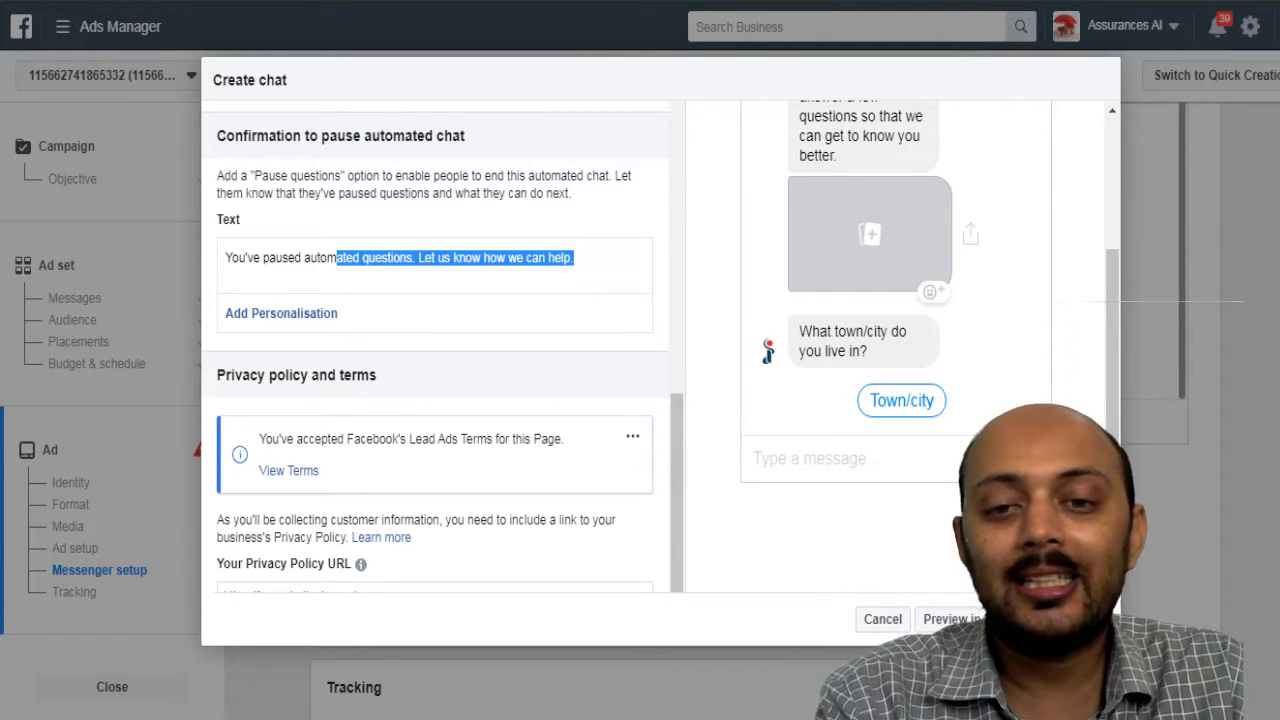
# - Cancel the chat creation without saving it and look over the ad's remaining tracking and confirmation settings
pyautogui.click(886, 618)
pyautogui.click(861, 316)
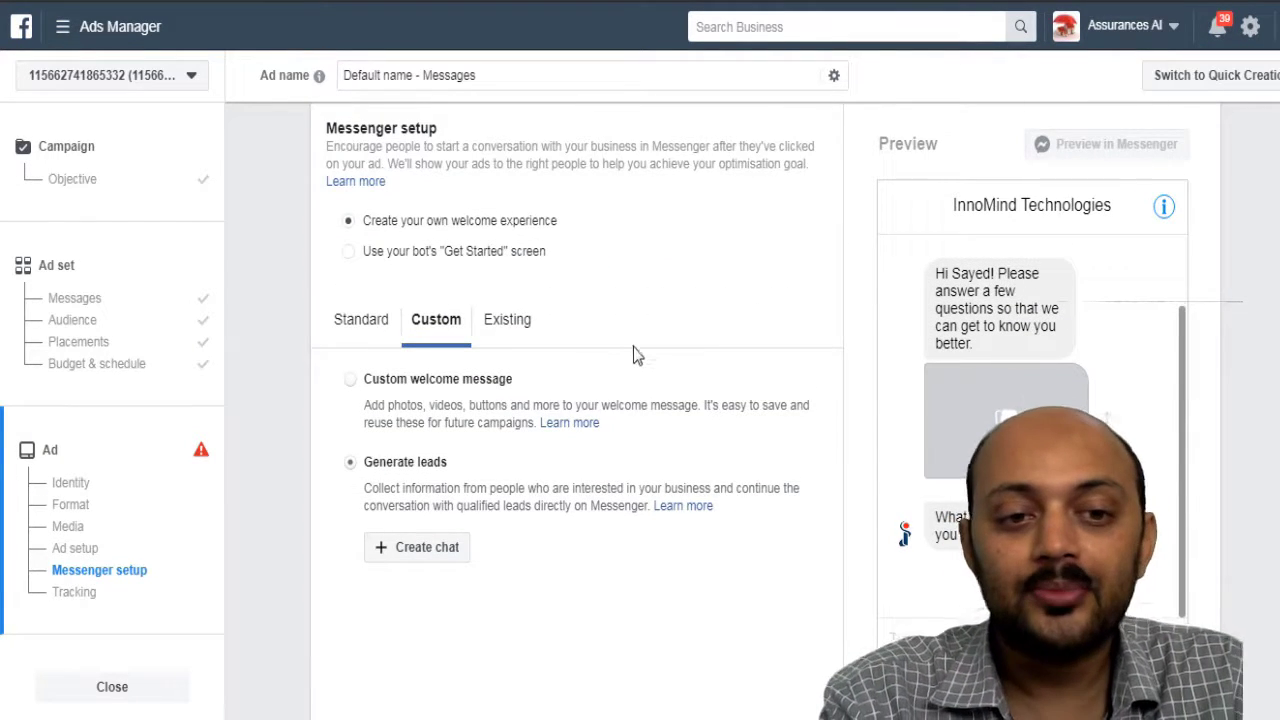
pyautogui.scroll(-7, 640, 360)
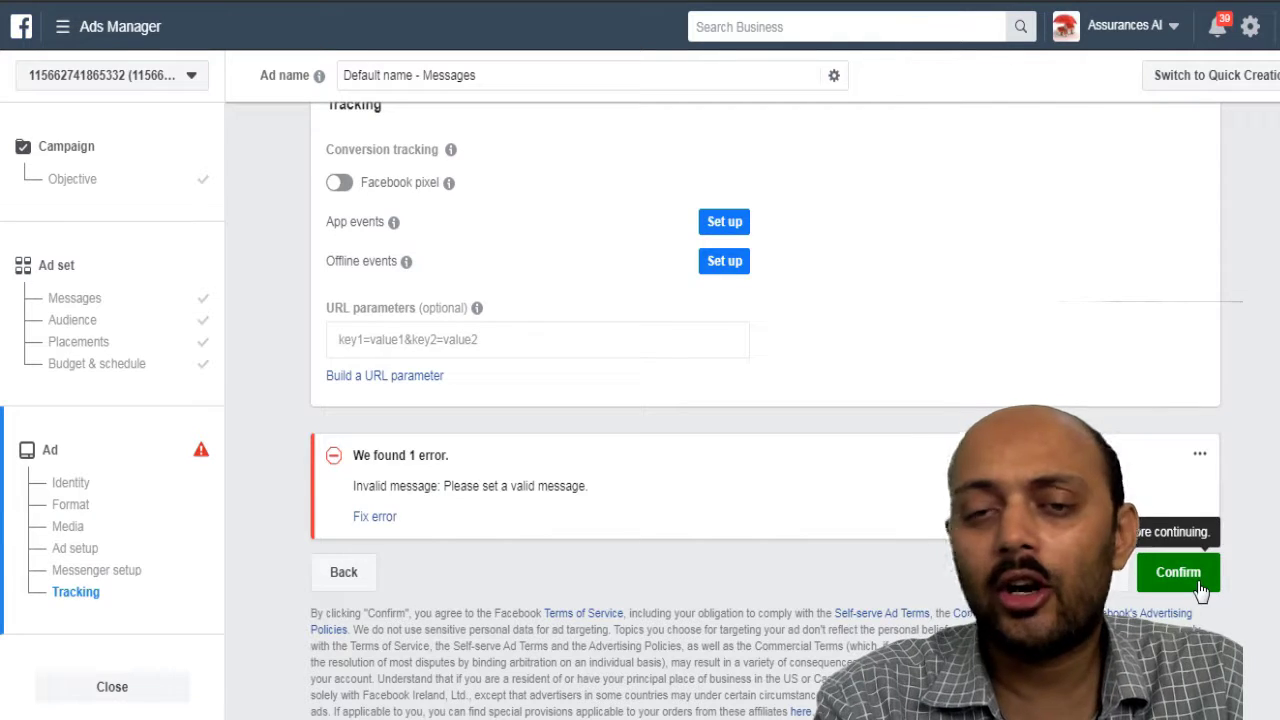
pyautogui.scroll(6, 1168, 518)
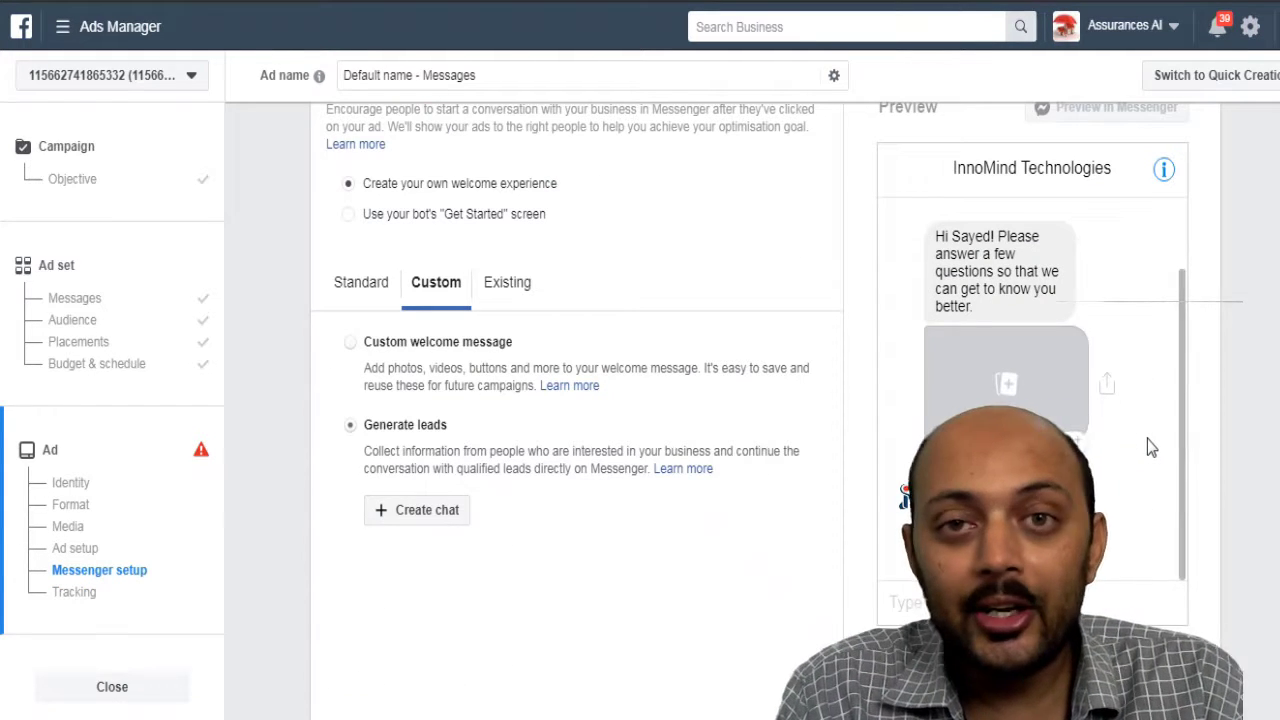